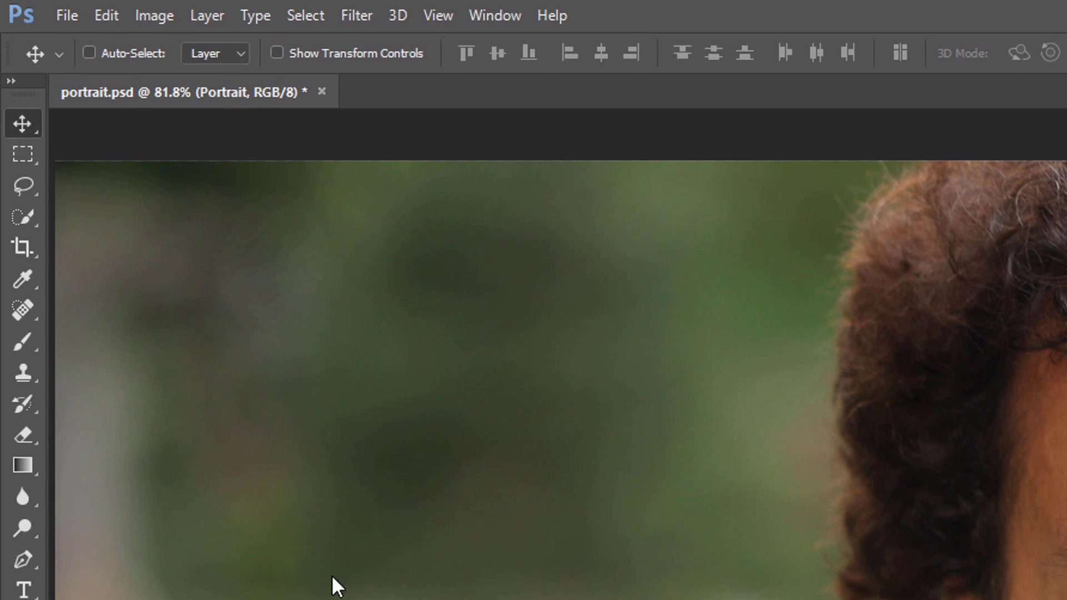
- Choose the Spot Healing Brush with Sample All Layers and add an empty Layer 1 above Portrait
click(22, 311)
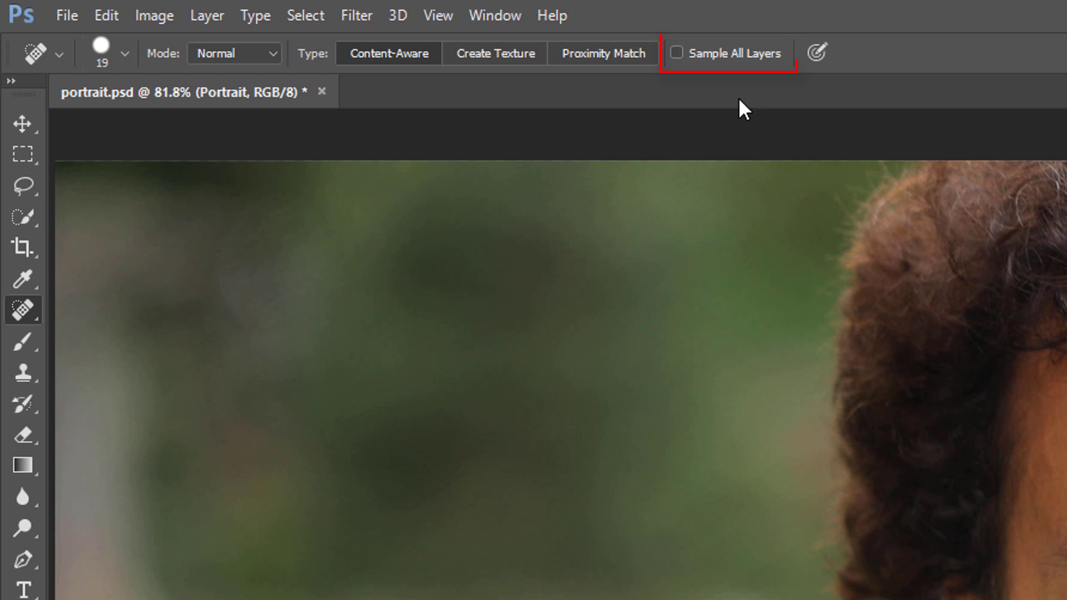
click(680, 53)
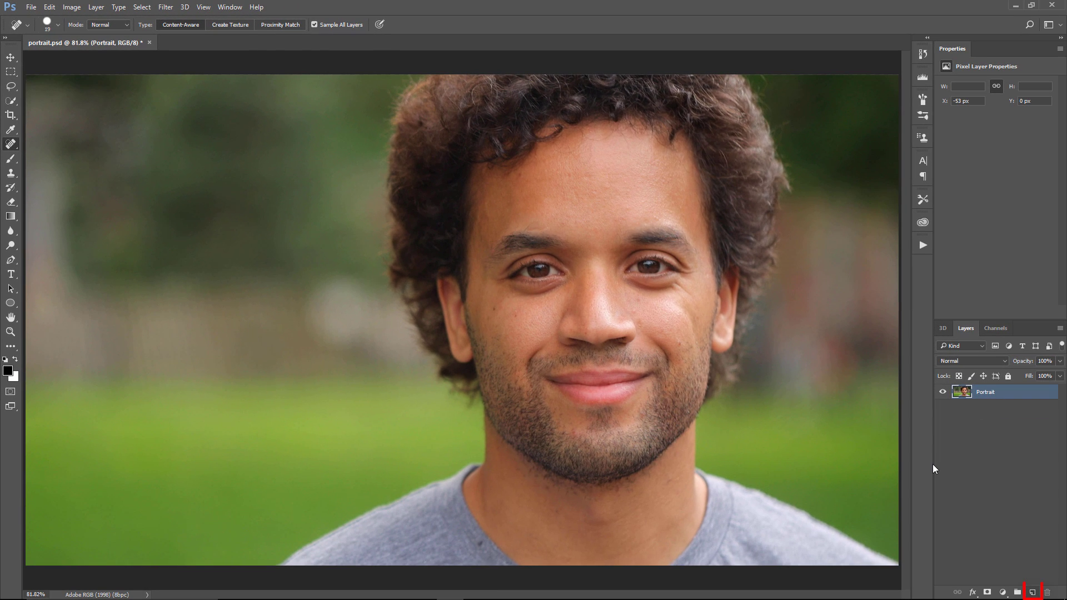
click(1032, 592)
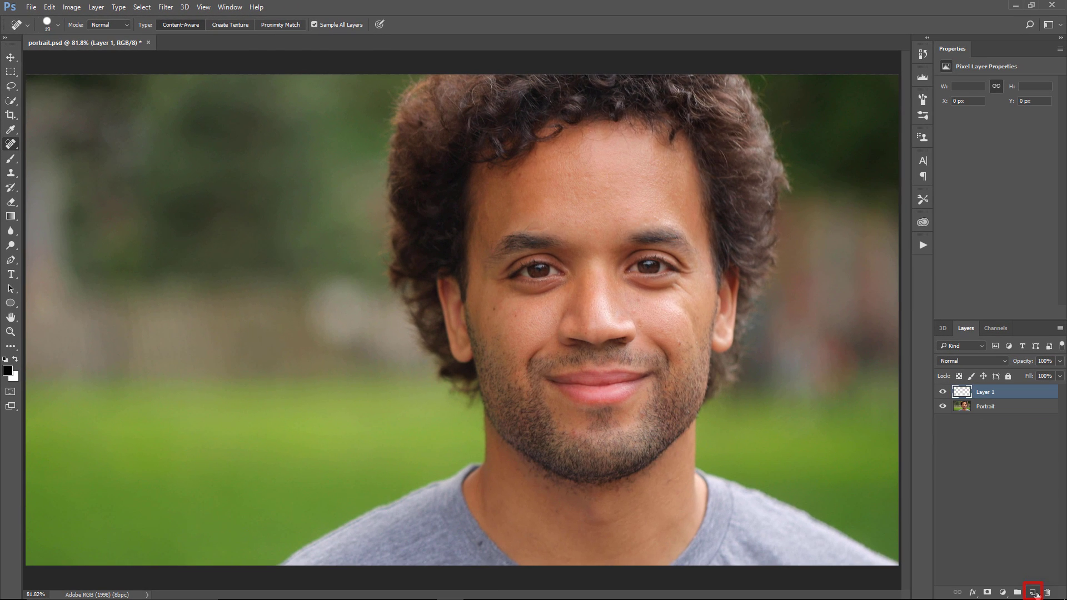
- Zoom in to heal the cheek blemishes on Layer 1, then fit the image on screen
scroll(584, 367, up, 1)
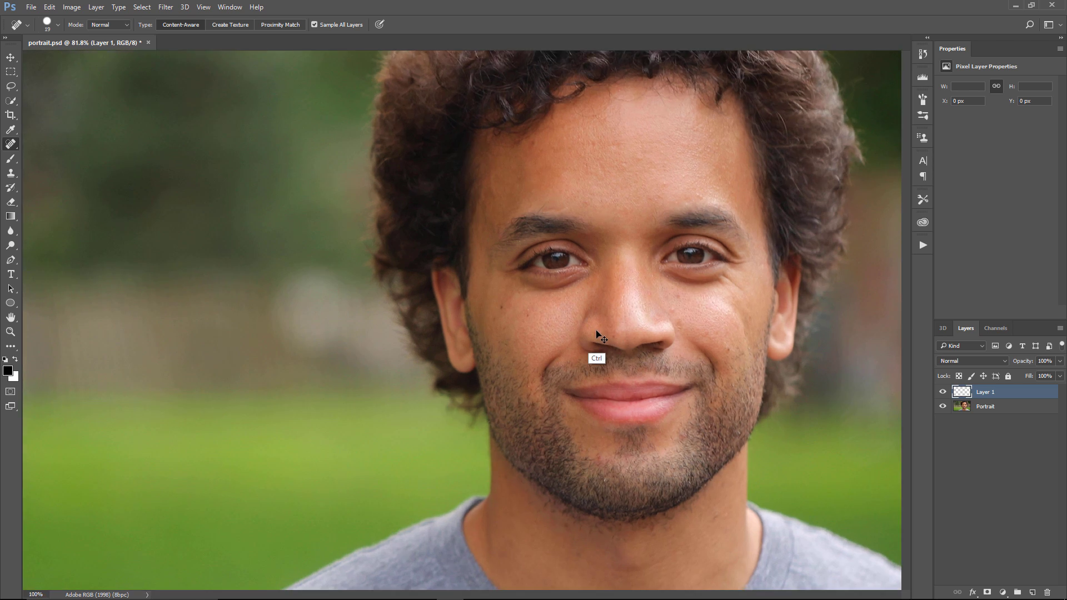
scroll(583, 373, up, 2)
scroll(584, 375, up, 1)
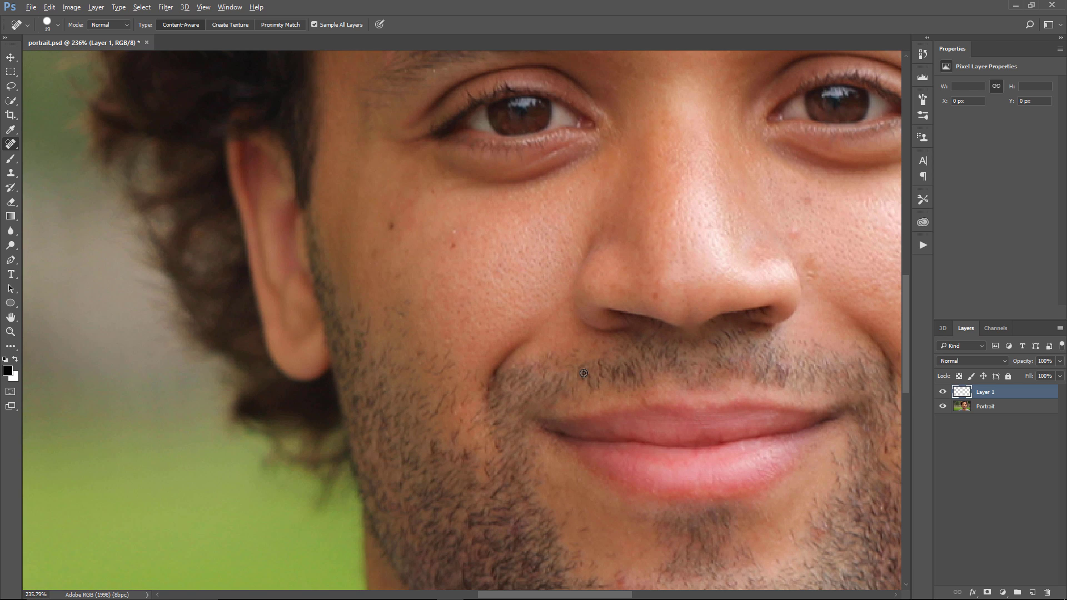
click(457, 233)
scroll(617, 264, down, 2)
scroll(612, 263, down, 1)
scroll(611, 262, down, 1)
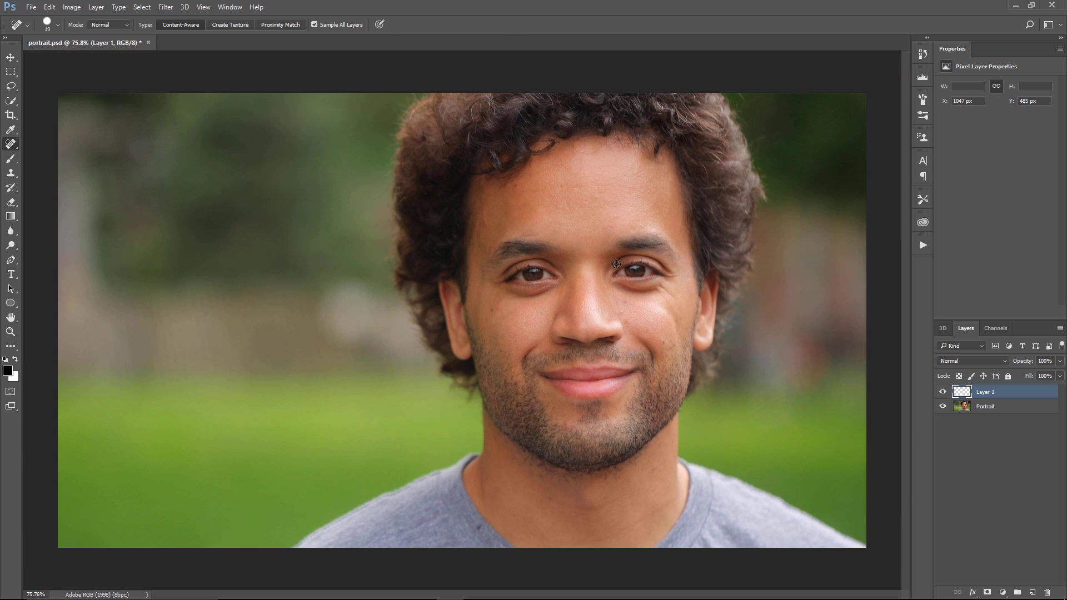
scroll(616, 265, down, 1)
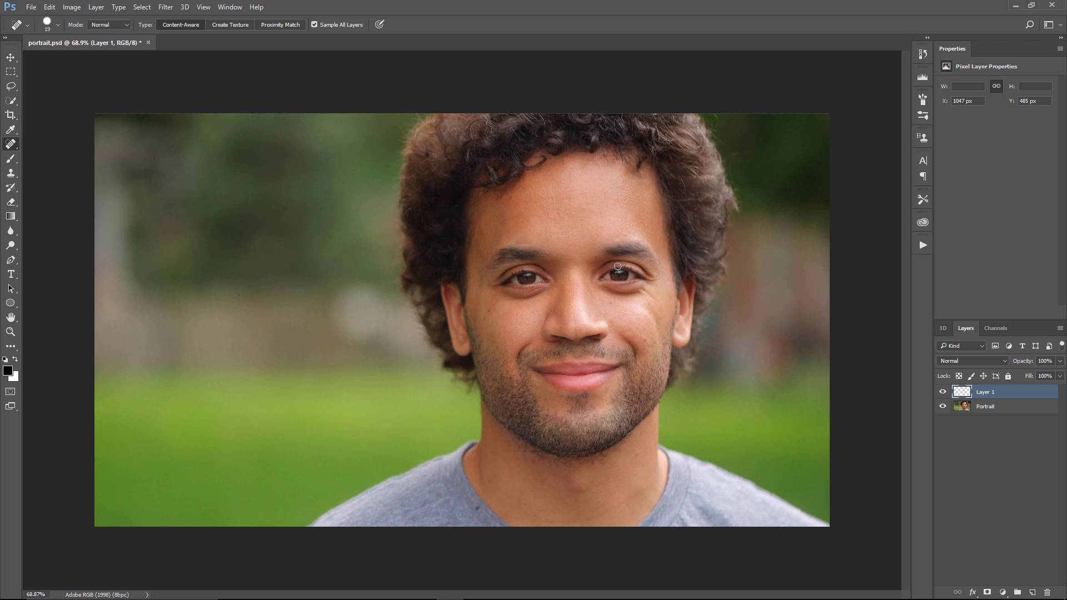
double_click(11, 317)
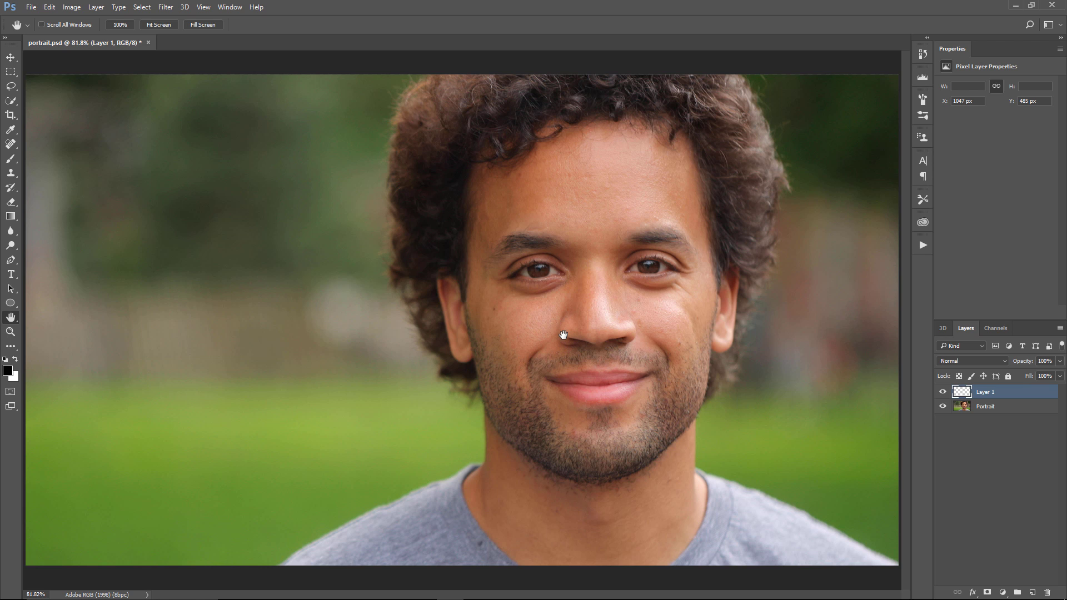
alt+scroll(555, 332, up, 2)
alt+scroll(548, 325, up, 4)
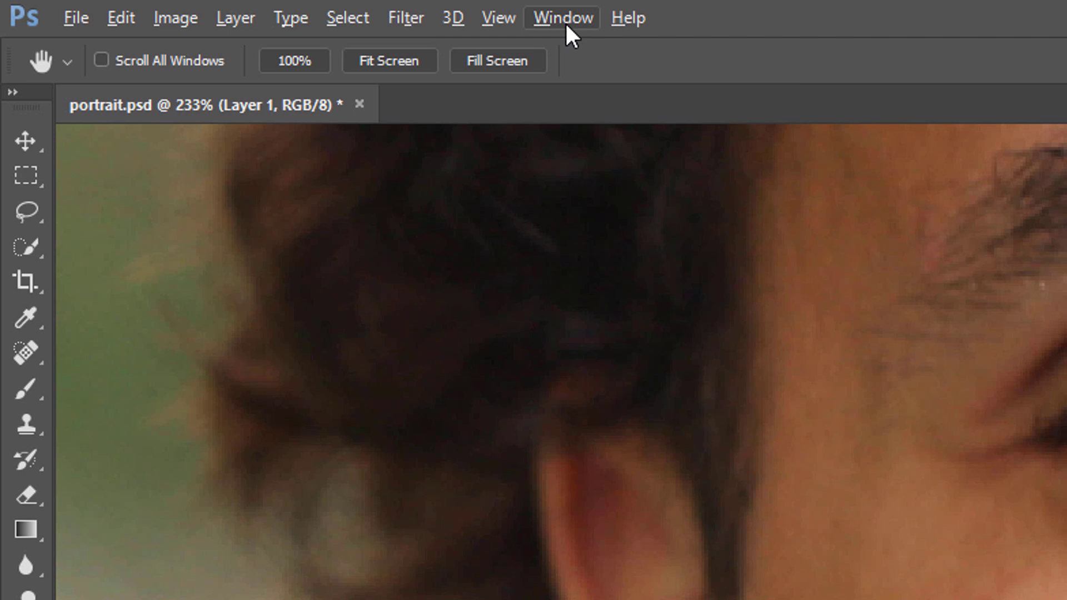
- Open a second window of portrait.psd and switch between the 233% and 66.7% tabs
click(566, 20)
mouse_move(584, 46)
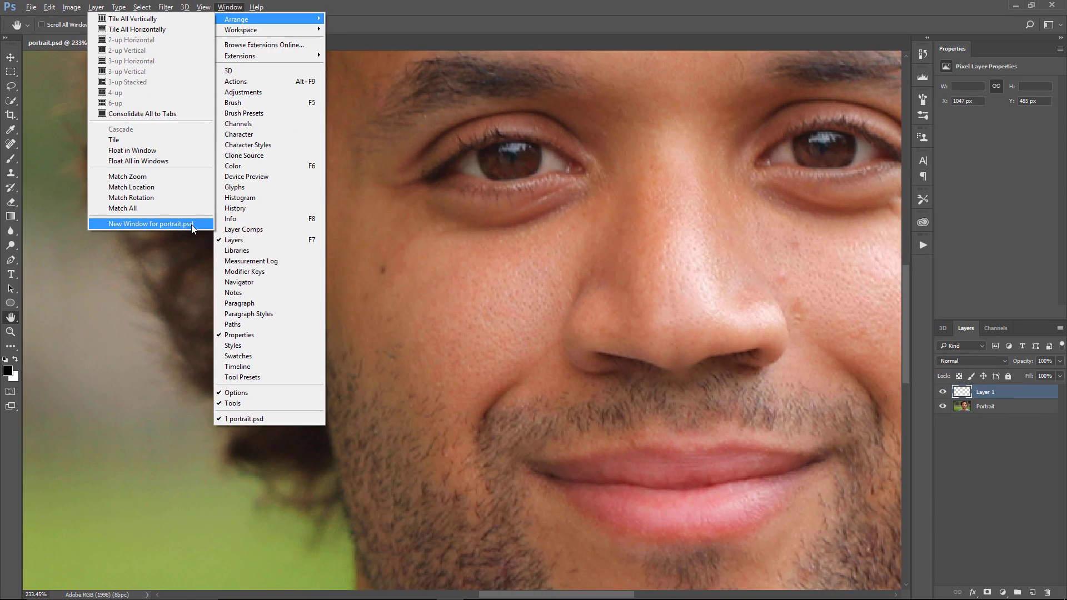
click(189, 225)
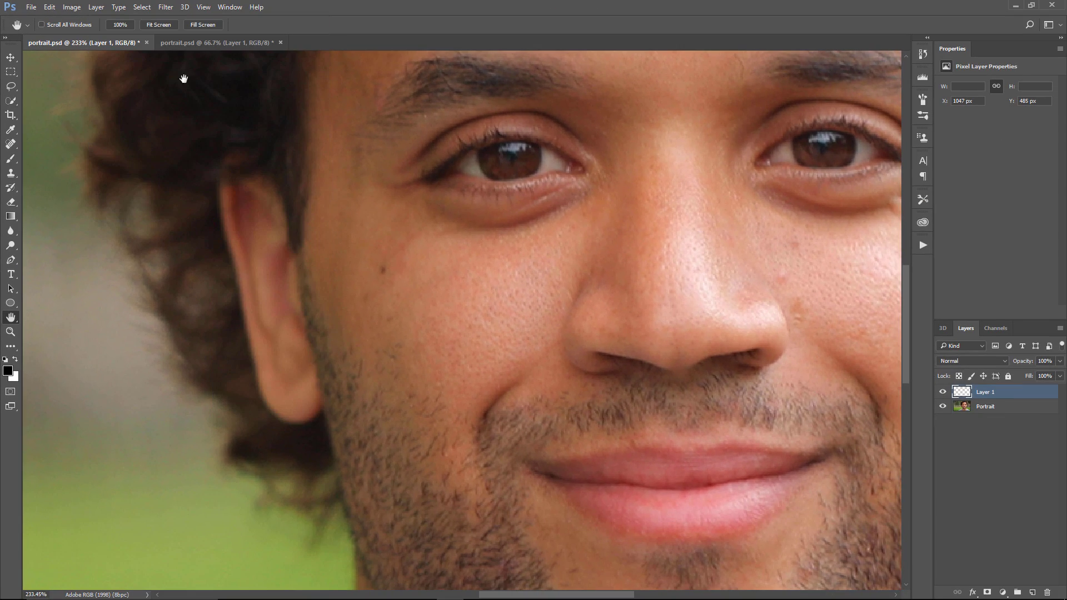
click(211, 42)
click(121, 43)
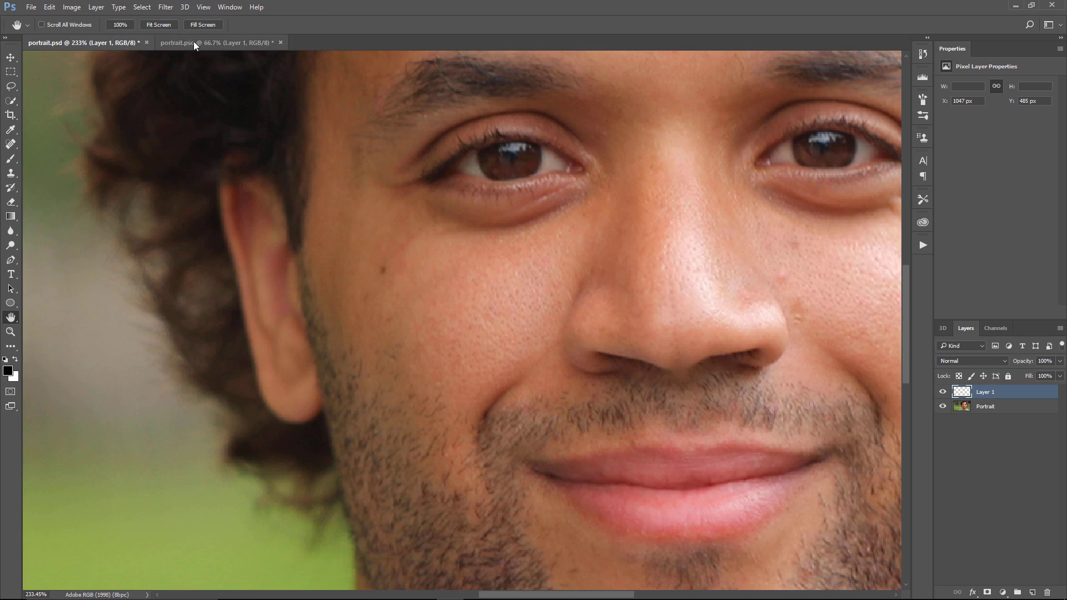
click(193, 42)
- Float the 66.7% view in its own window, then dock it back as a tab
click(126, 42)
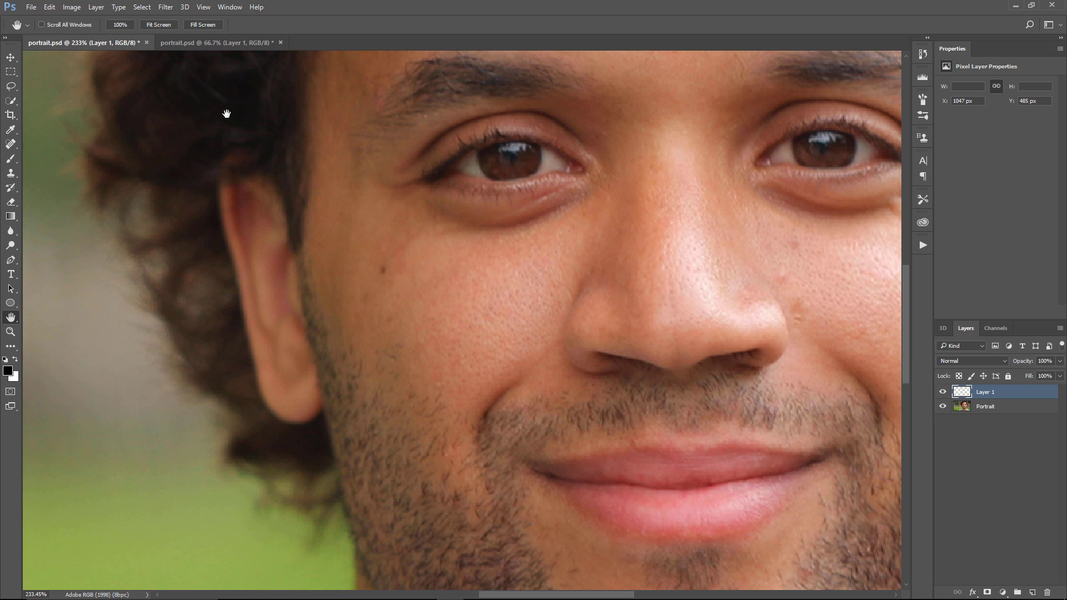
click(223, 42)
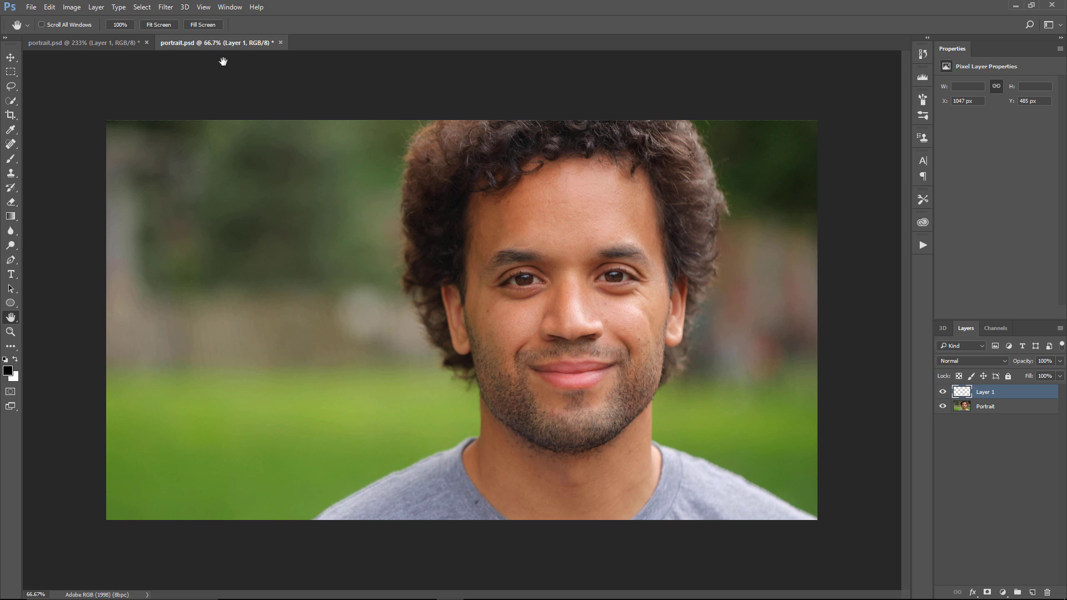
mouse_move(235, 44)
mouse_down()
mouse_move(34, 114)
mouse_move(58, 39)
mouse_move(93, 36)
mouse_up()
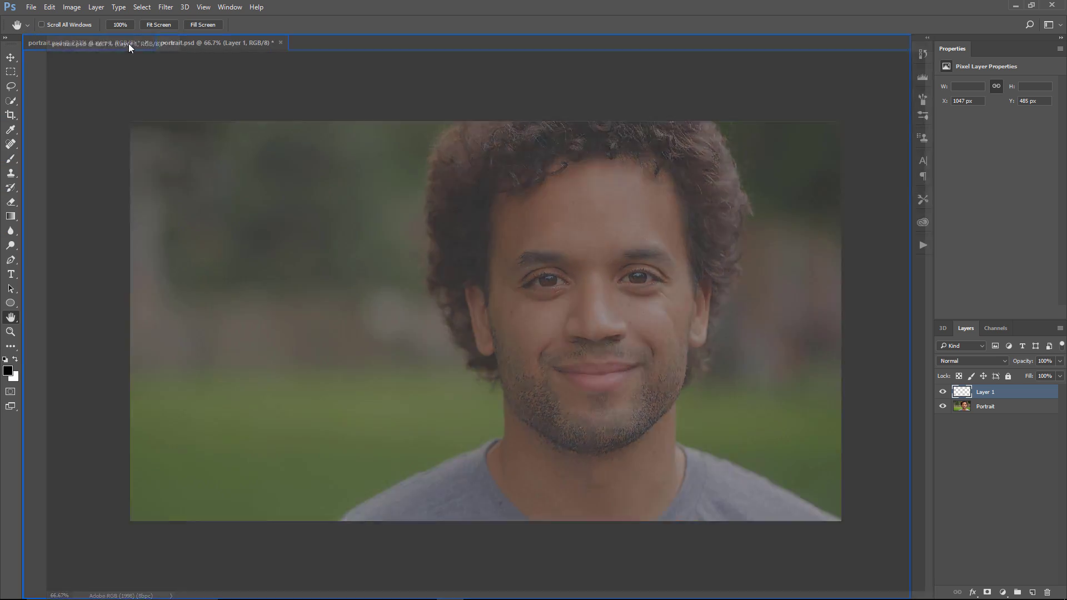
drag(93, 36, 139, 45)
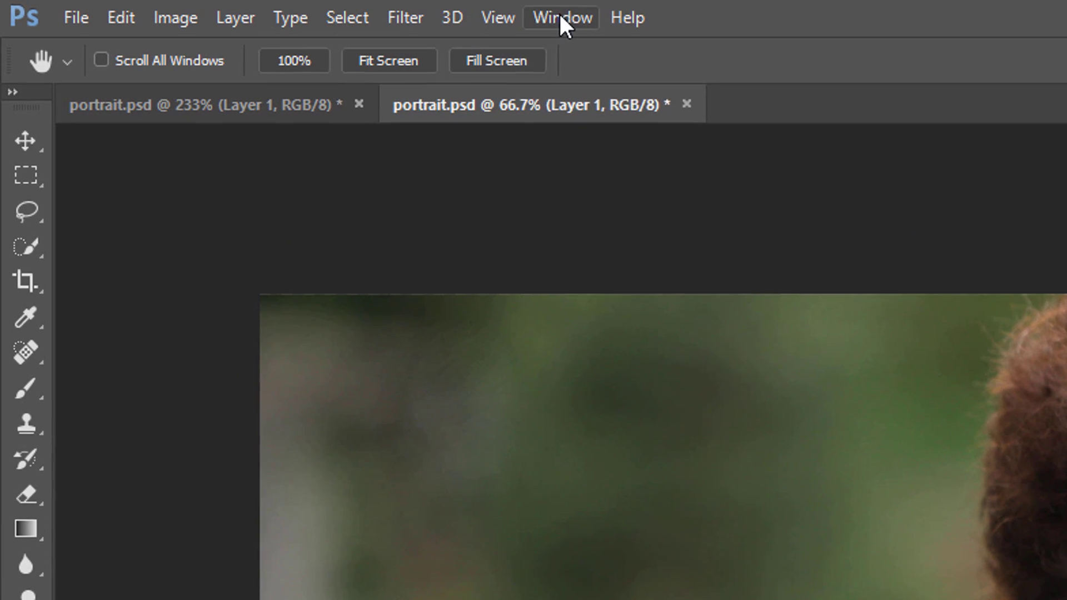
- Arrange the views 2-up vertical, pan both to the face, and set the left view to 100%
click(560, 17)
mouse_move(400, 27)
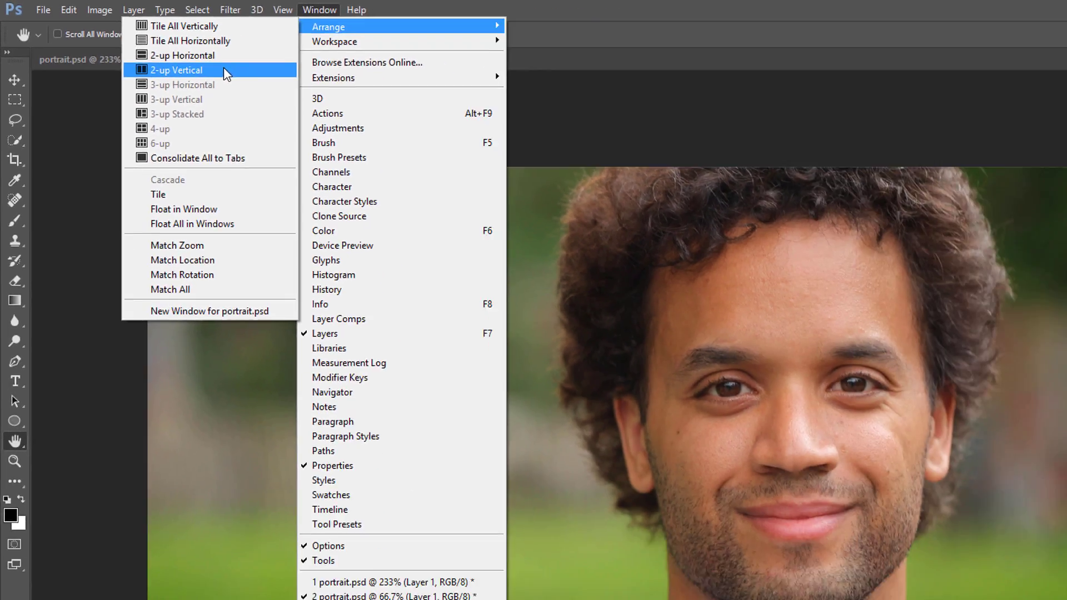
click(389, 123)
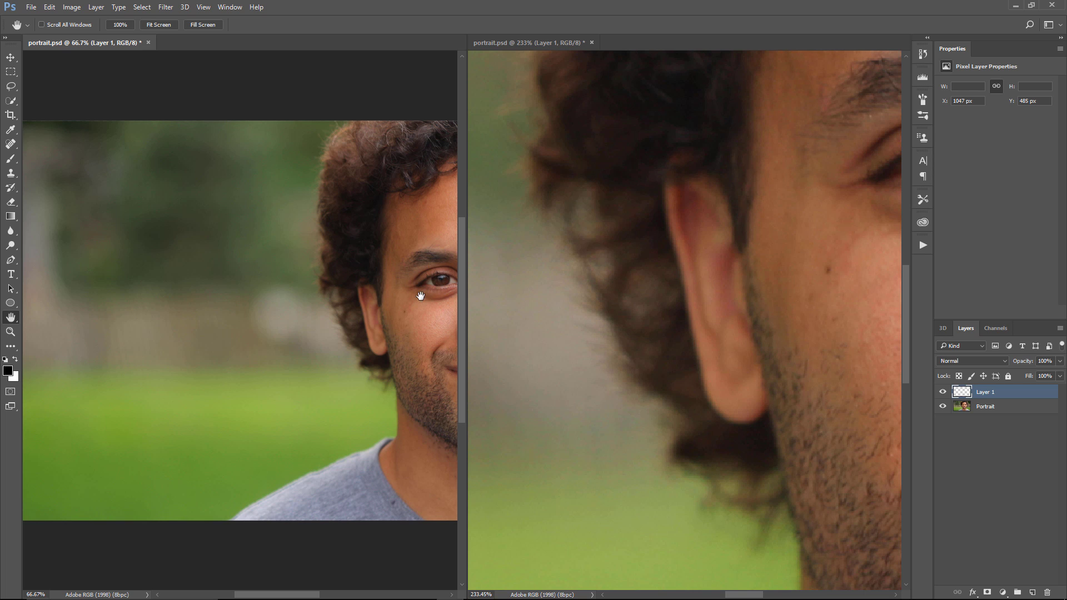
click(700, 284)
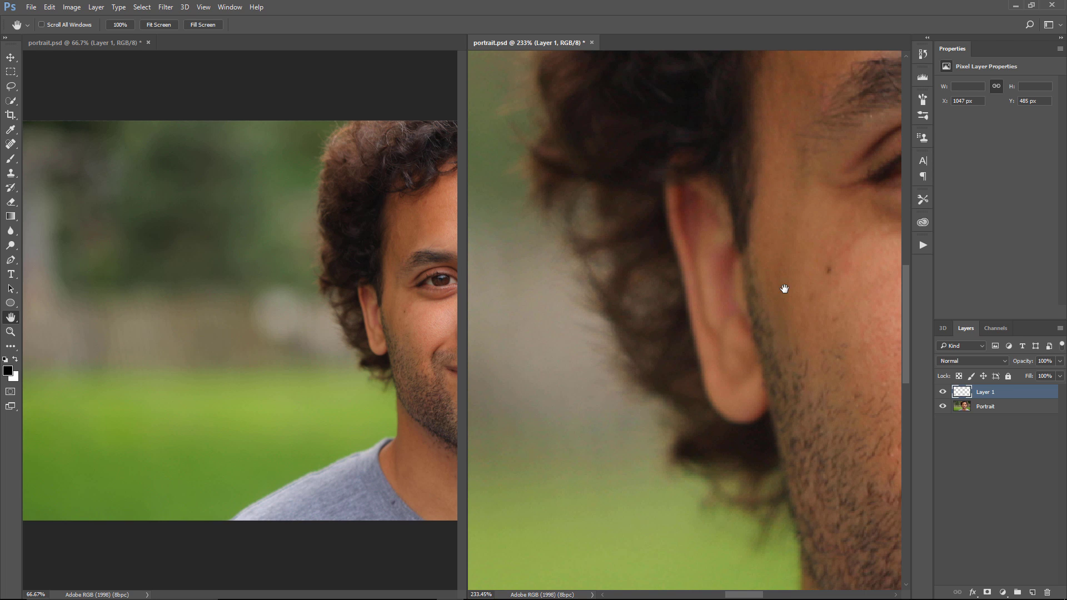
drag(784, 291, 694, 281)
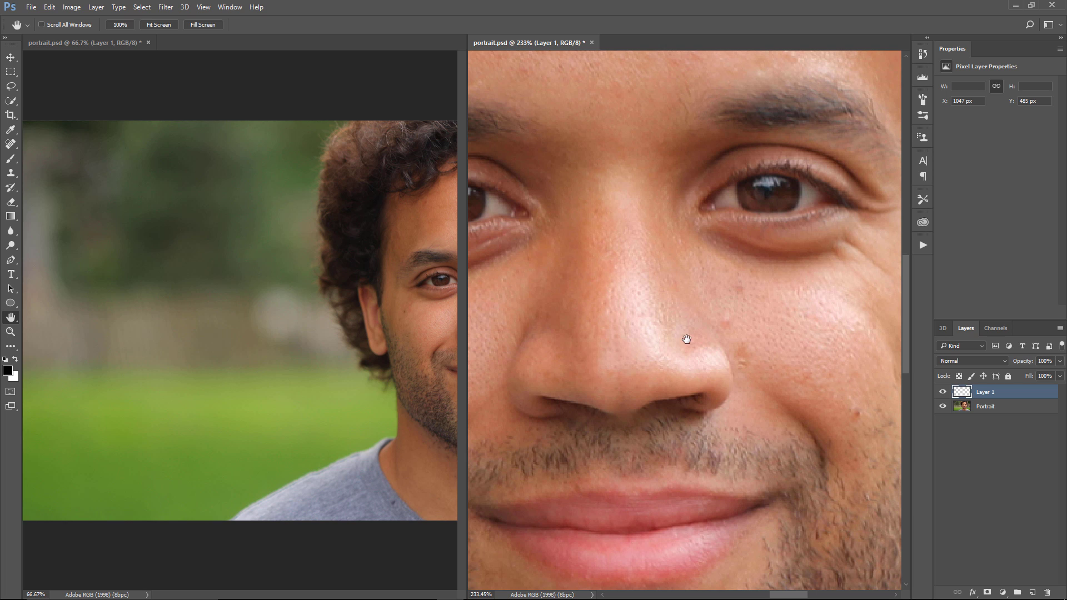
click(368, 321)
drag(370, 328, 229, 327)
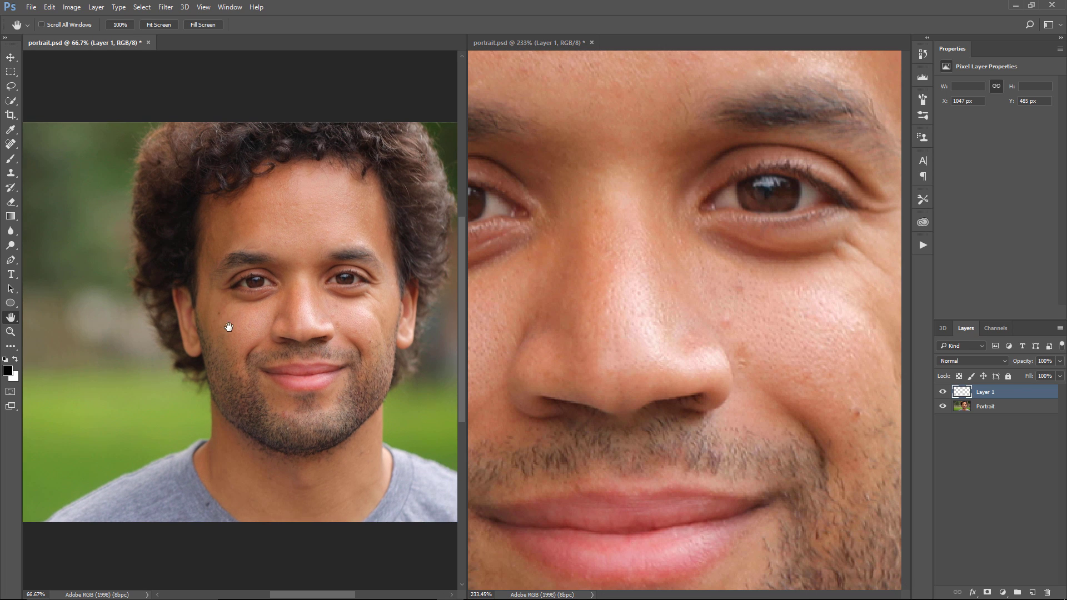
double_click(10, 332)
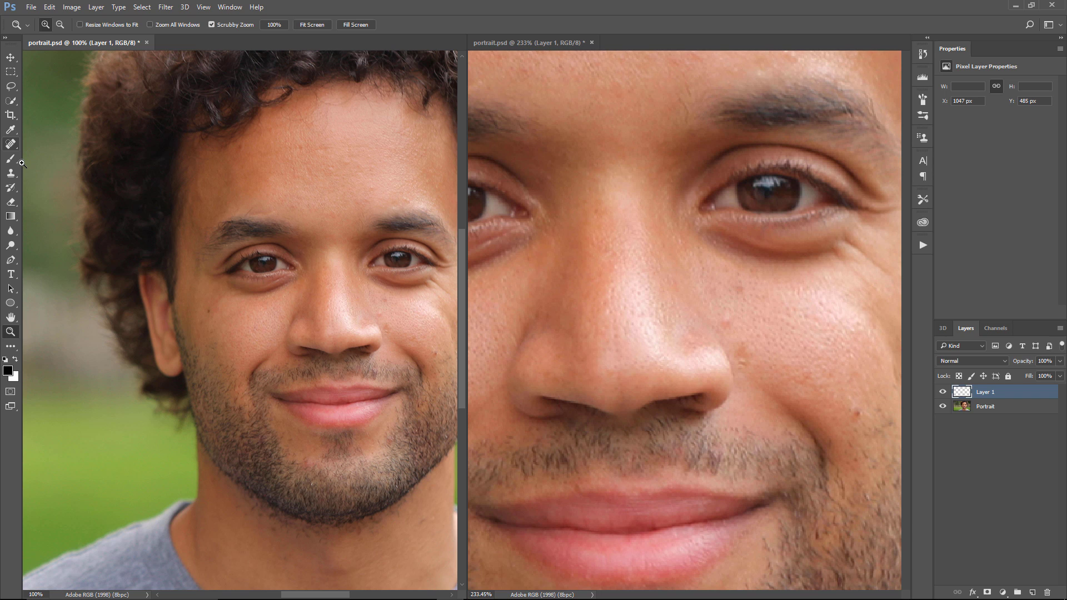
- Heal the three small blemishes beside the right nostril in the zoomed-in right view
click(11, 144)
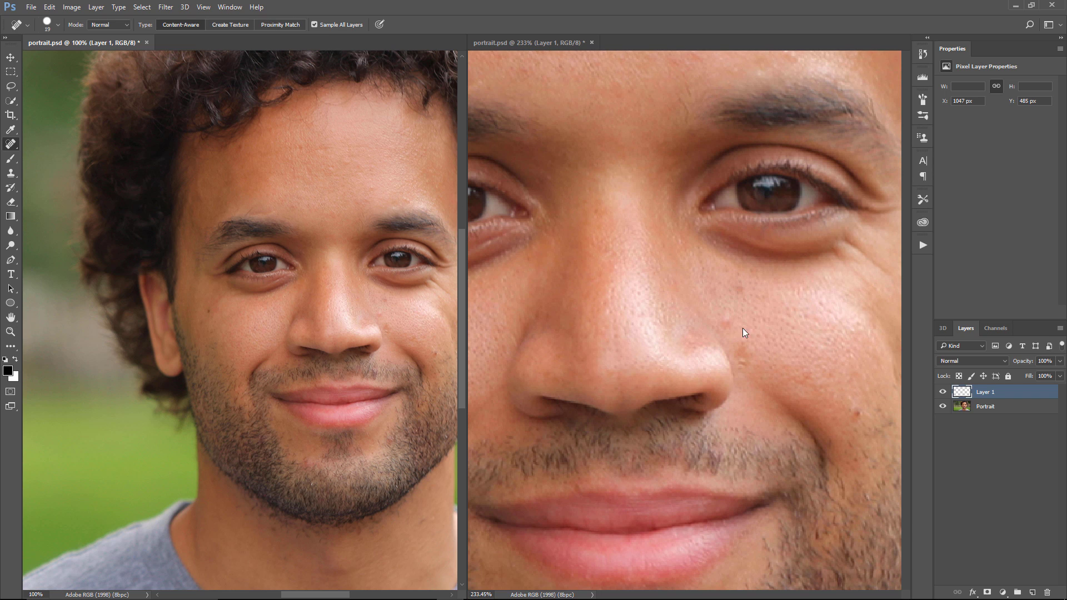
click(728, 326)
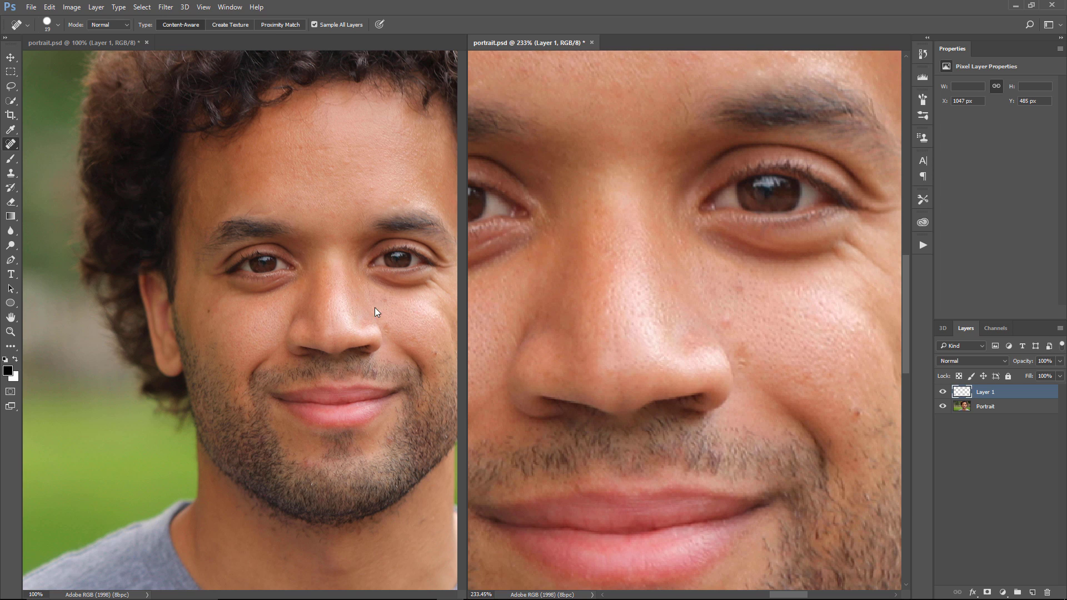
click(722, 317)
click(737, 350)
click(734, 354)
- Pan the close-up to the nose and lips, then pan both views together toward the chin
key(space)
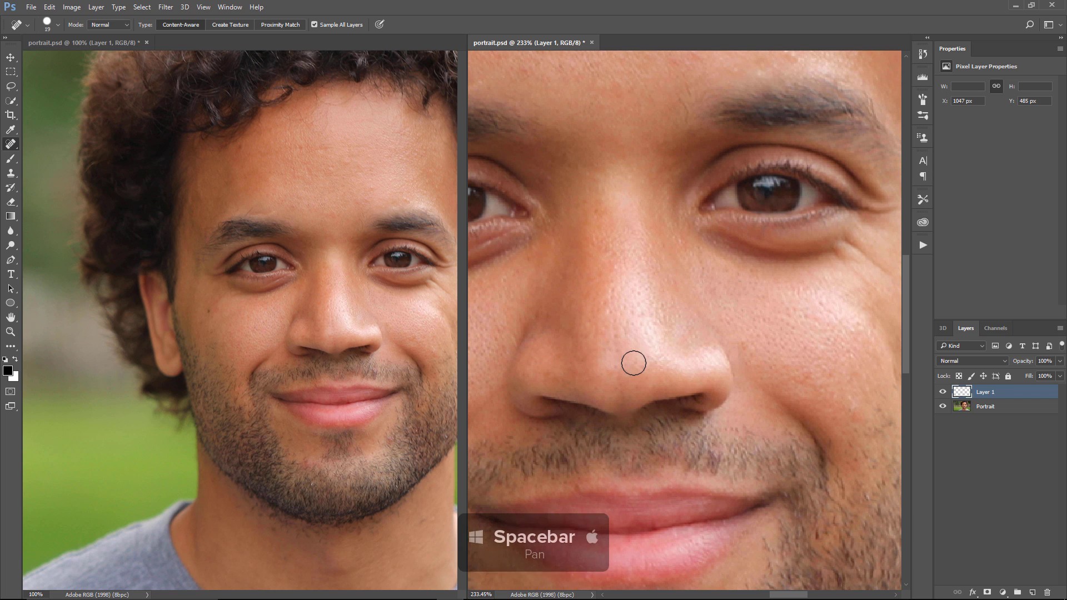
mouse_move(620, 374)
mouse_down()
mouse_move(625, 322)
mouse_move(641, 318)
mouse_up()
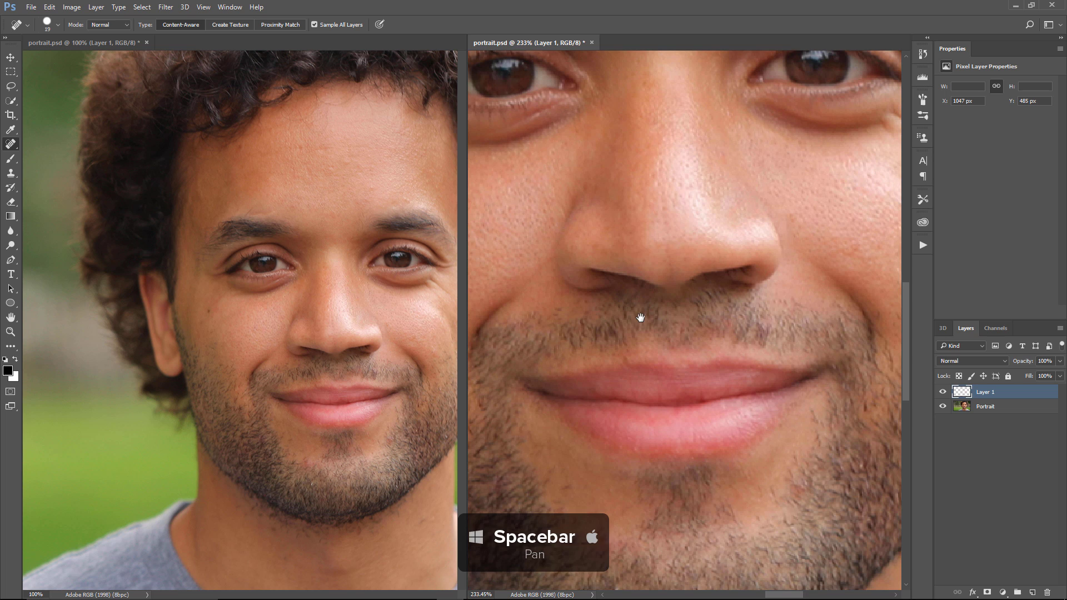
key(shift+space)
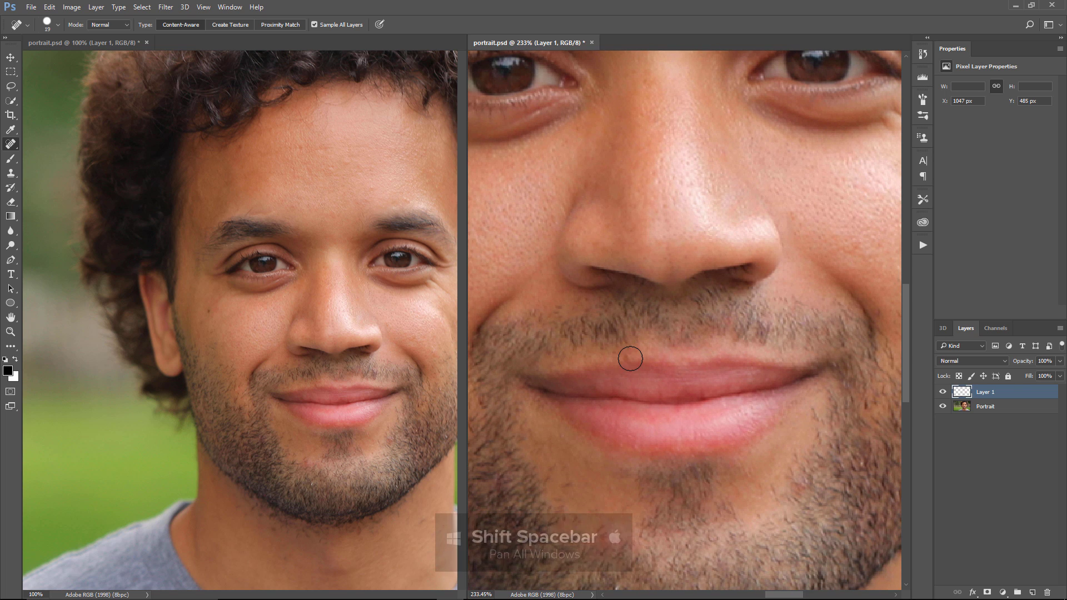
drag(631, 361, 653, 361)
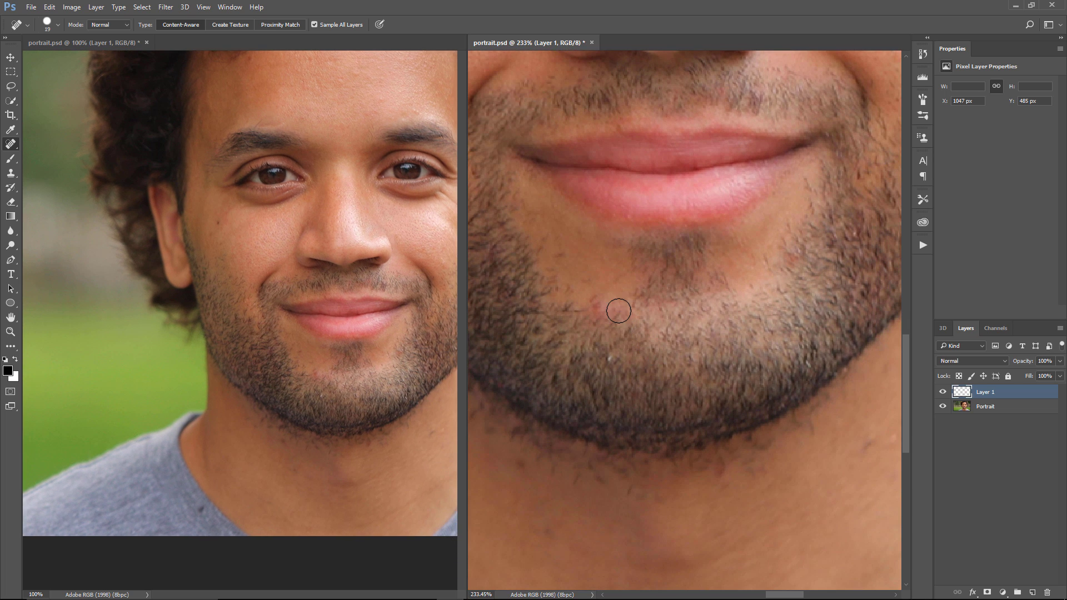
- Zoom both views in and out together onto the chin, then set the left portrait to 100%
click(10, 332)
click(642, 293)
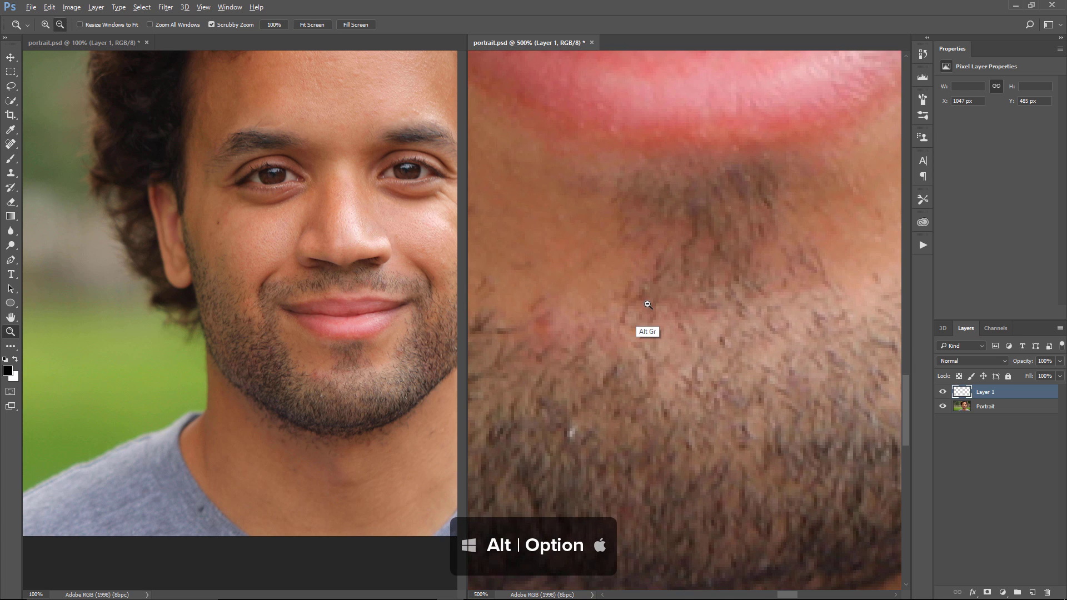
alt+click(648, 304)
key(alt+shift)
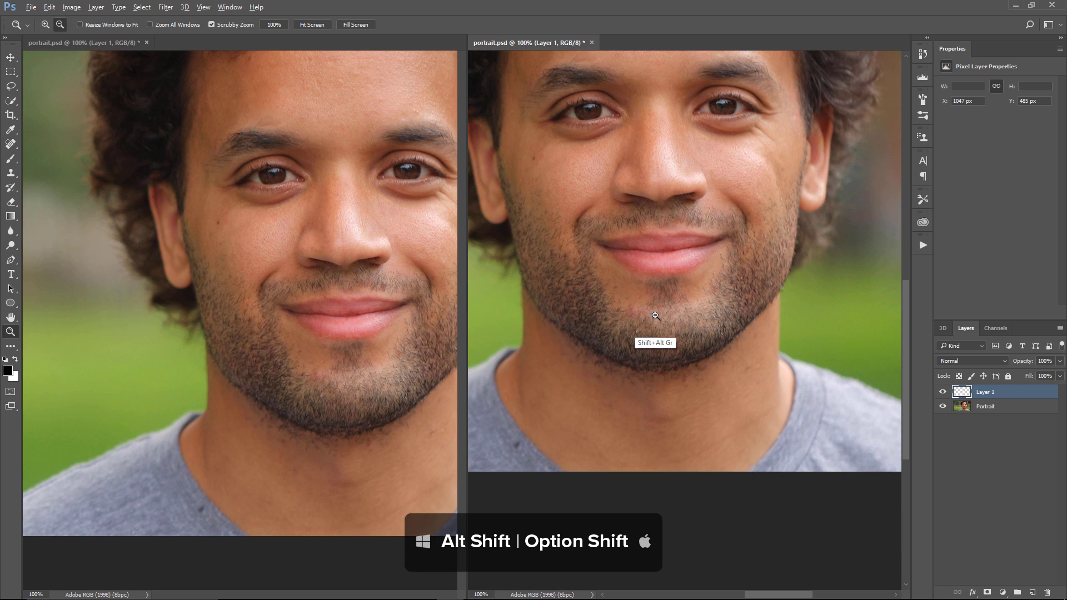
alt+shift+click(651, 316)
alt+shift+click(654, 320)
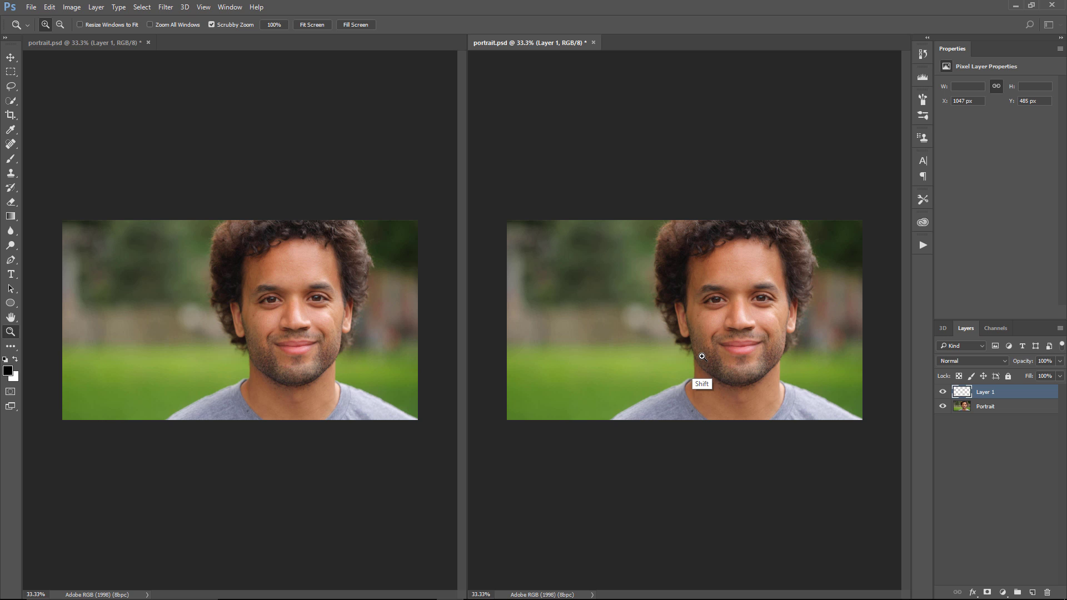
shift+click(707, 352)
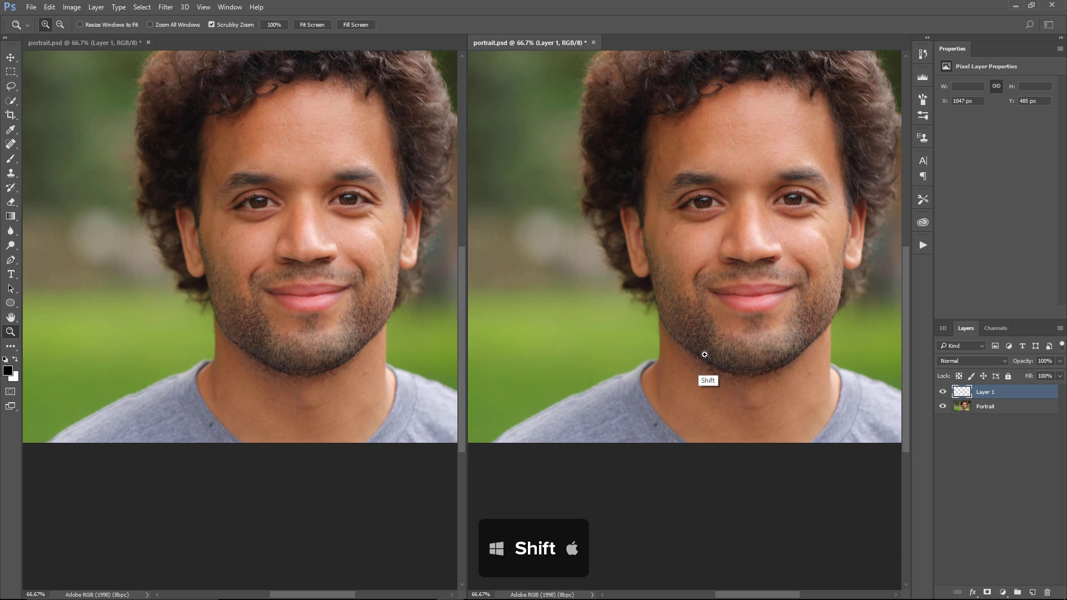
shift+click(706, 352)
right_click(360, 285)
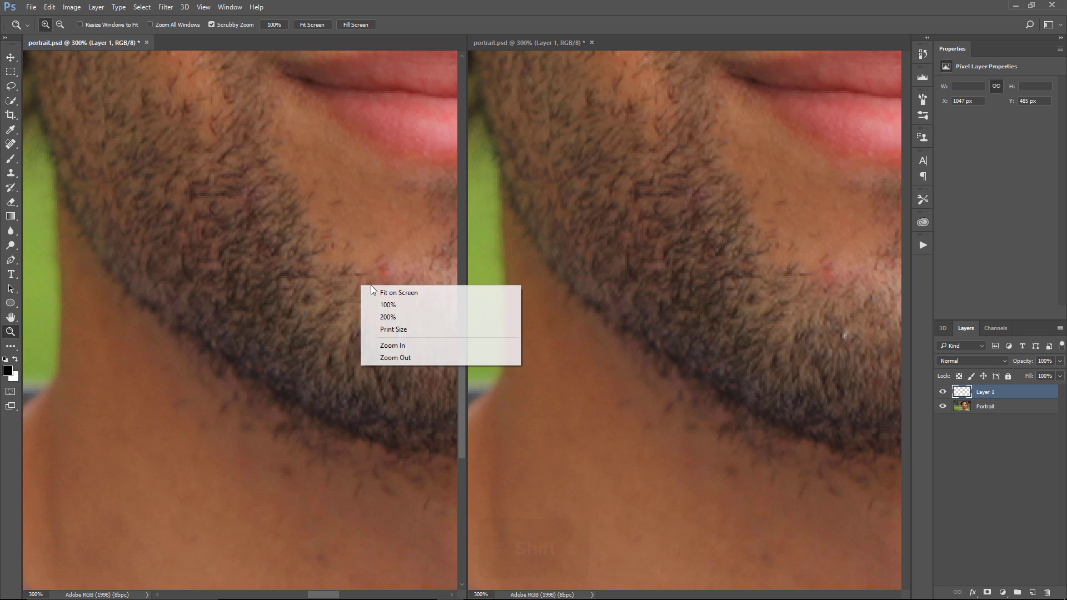
click(383, 304)
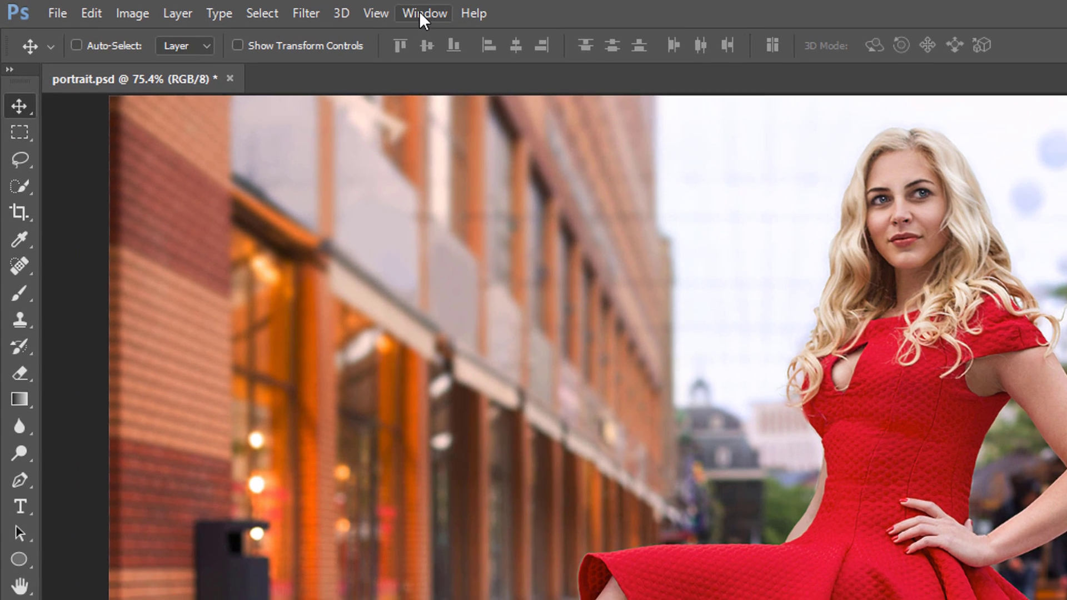
- Show the Actions panel, collapse the JR Actions set, and dock the panel as its own column
click(230, 7)
click(465, 152)
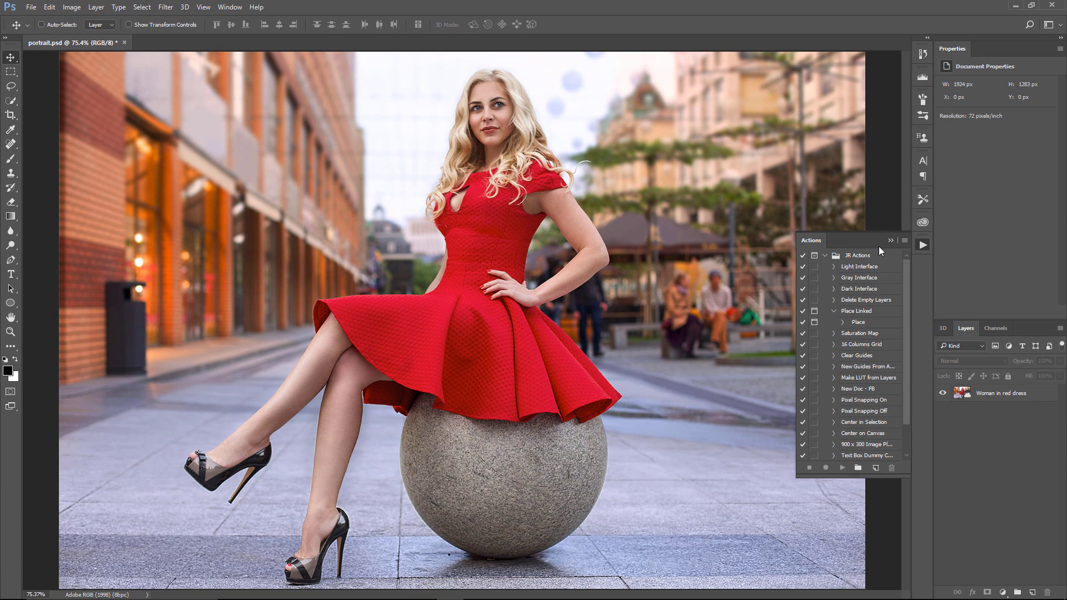
click(824, 255)
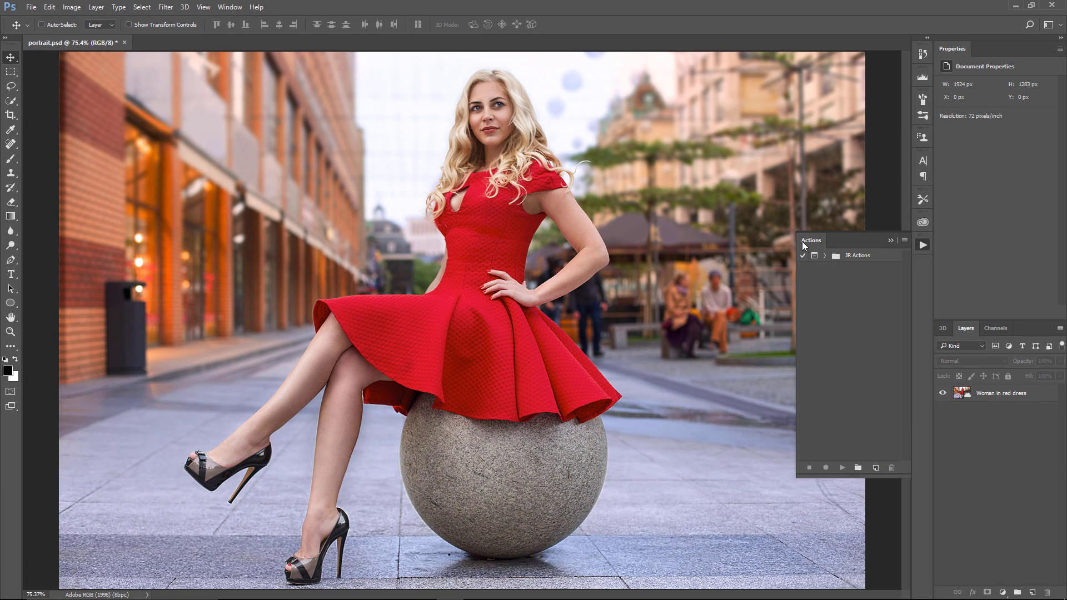
mouse_move(804, 245)
mouse_down()
mouse_move(722, 222)
mouse_move(709, 208)
mouse_move(908, 197)
mouse_up()
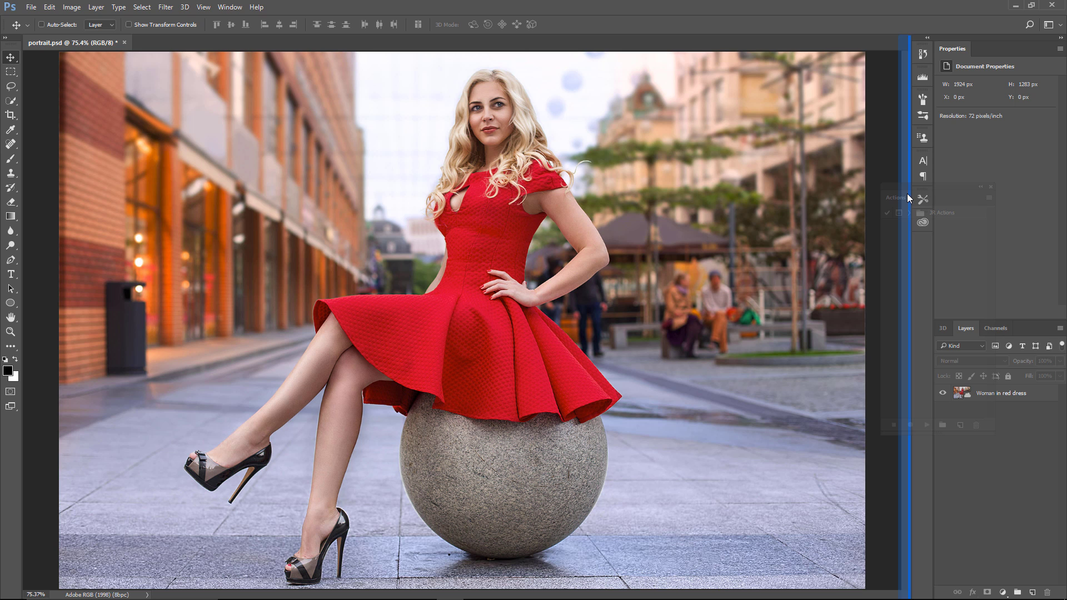
drag(908, 194, 908, 195)
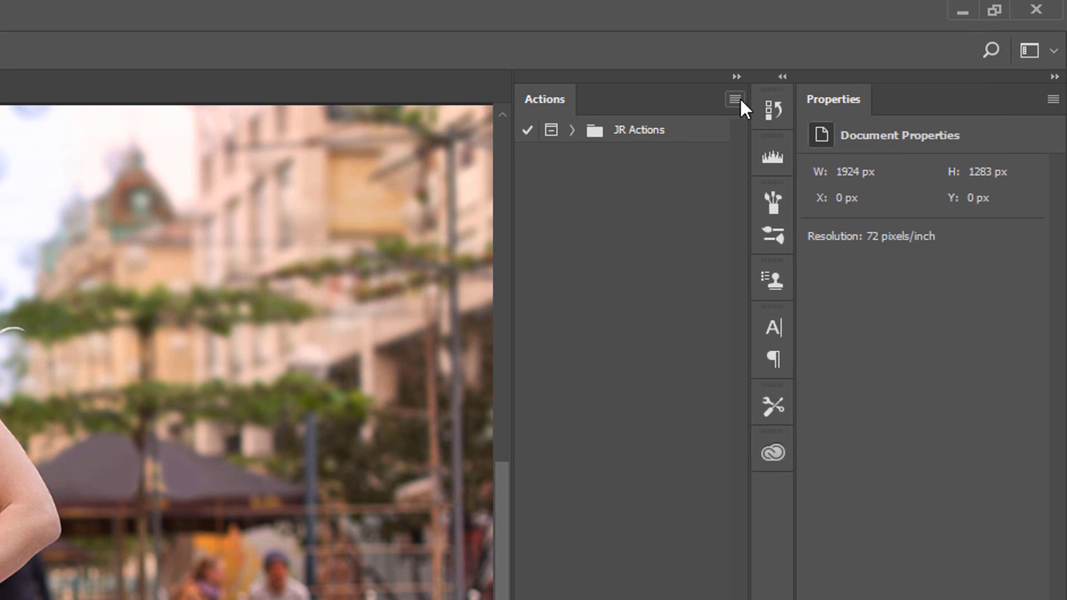
- Turn on Button Mode and run the Light, Dark and Gray Interface actions
click(734, 99)
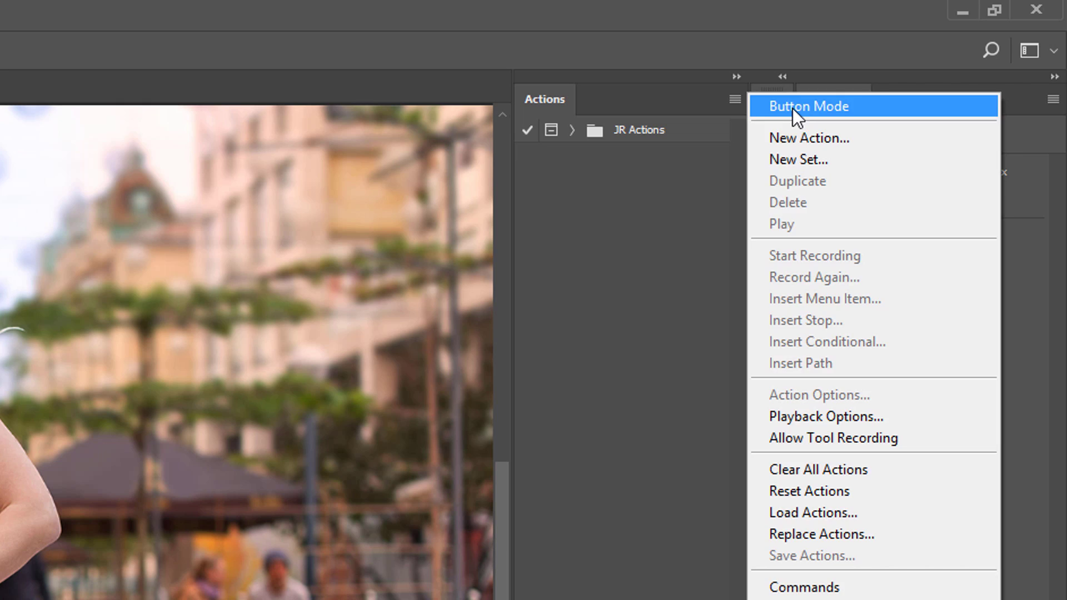
click(779, 107)
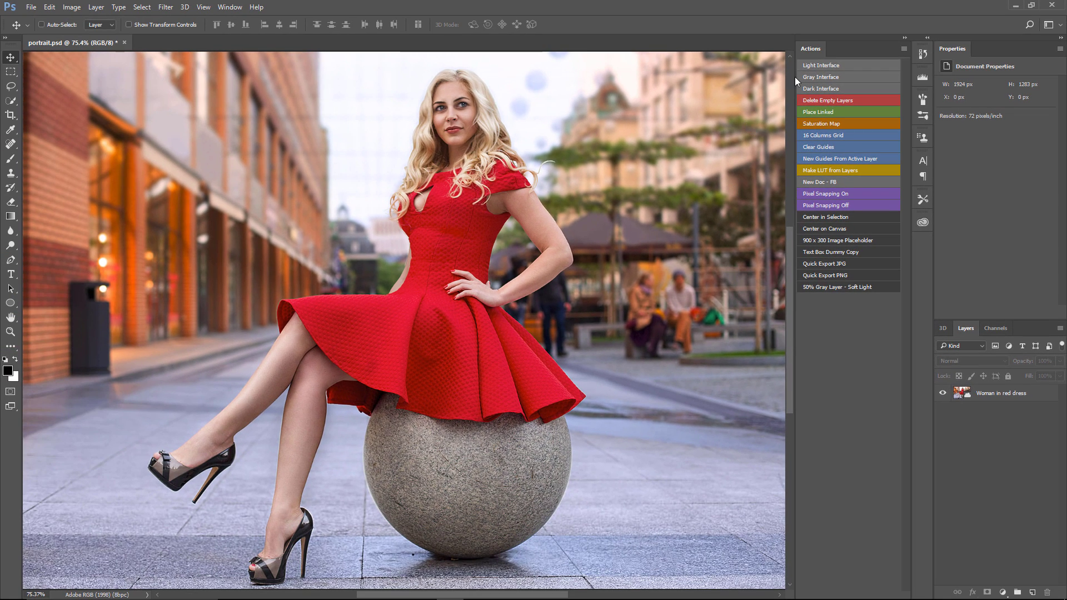
click(826, 67)
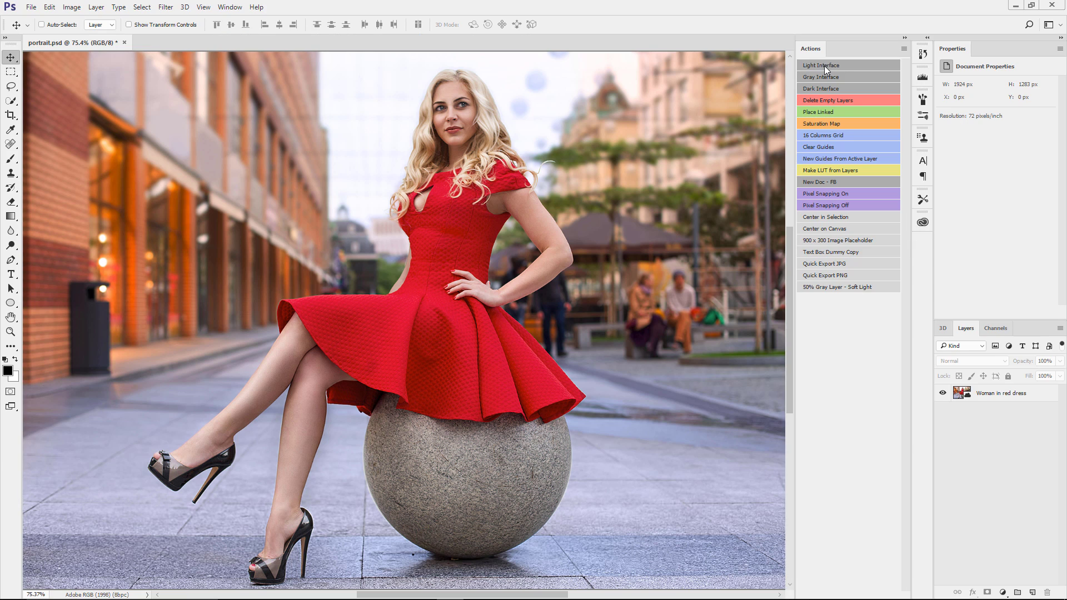
click(824, 89)
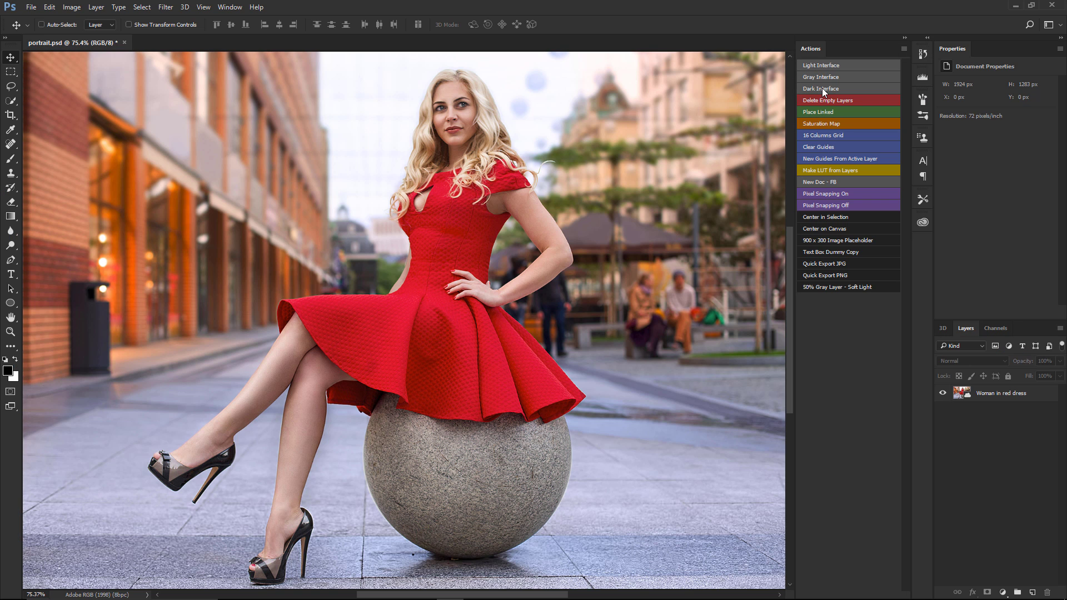
click(823, 78)
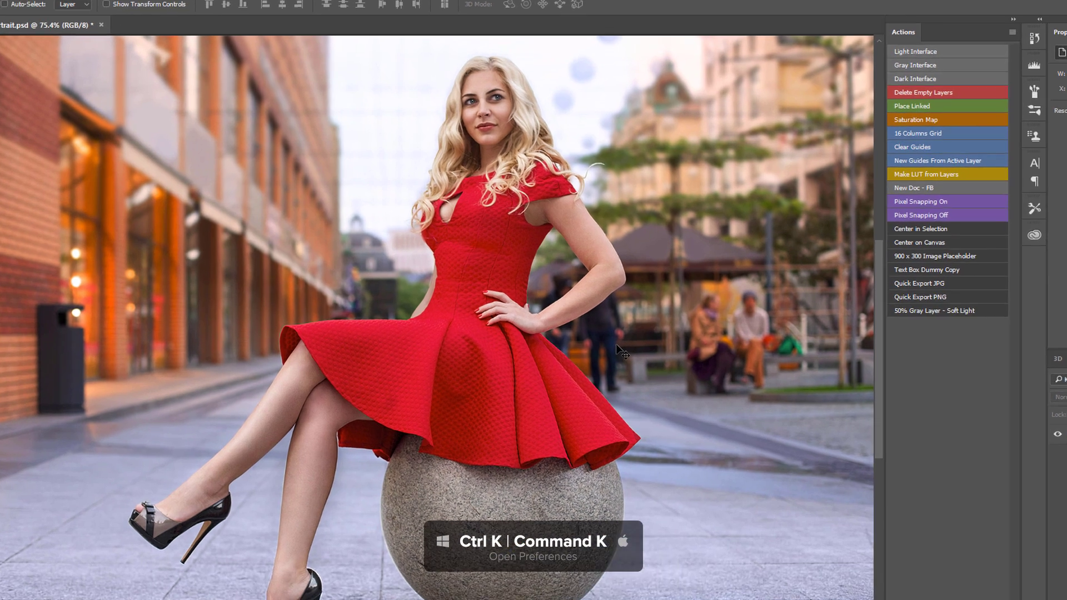
key(ctrl+k)
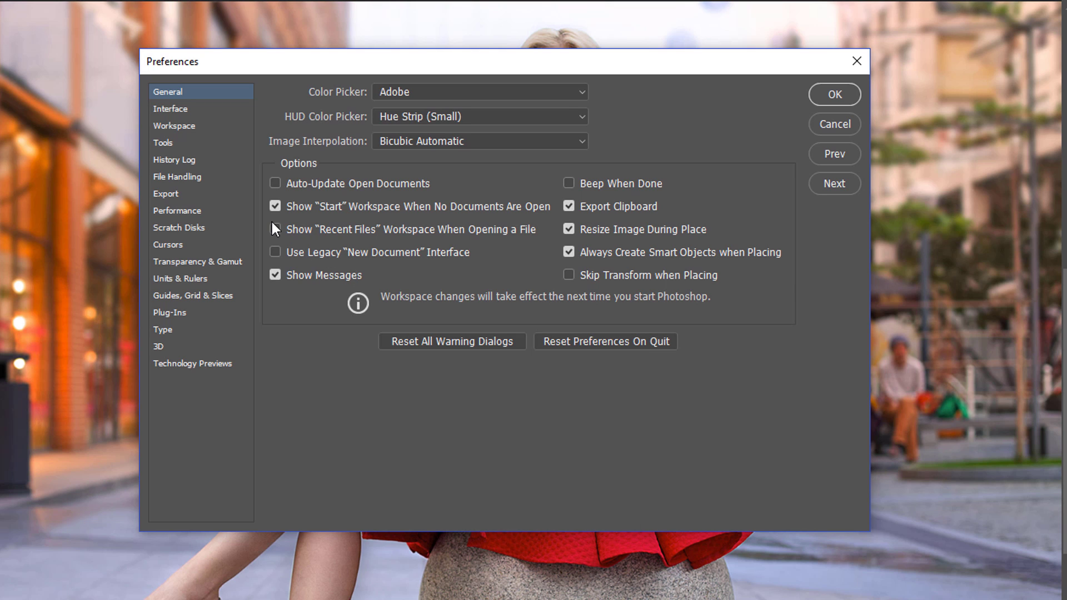
click(181, 111)
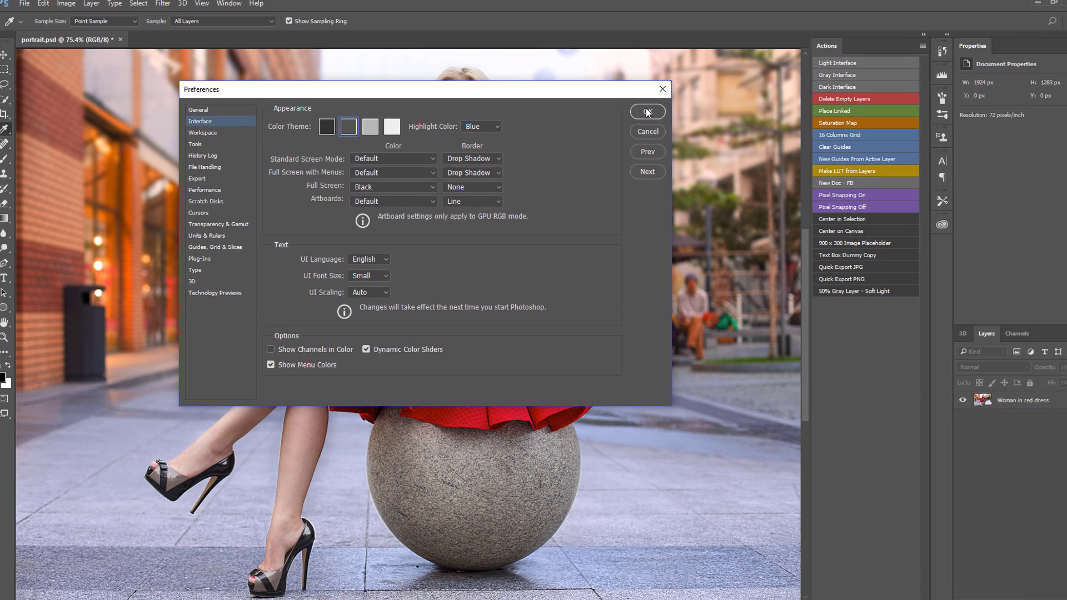
click(643, 109)
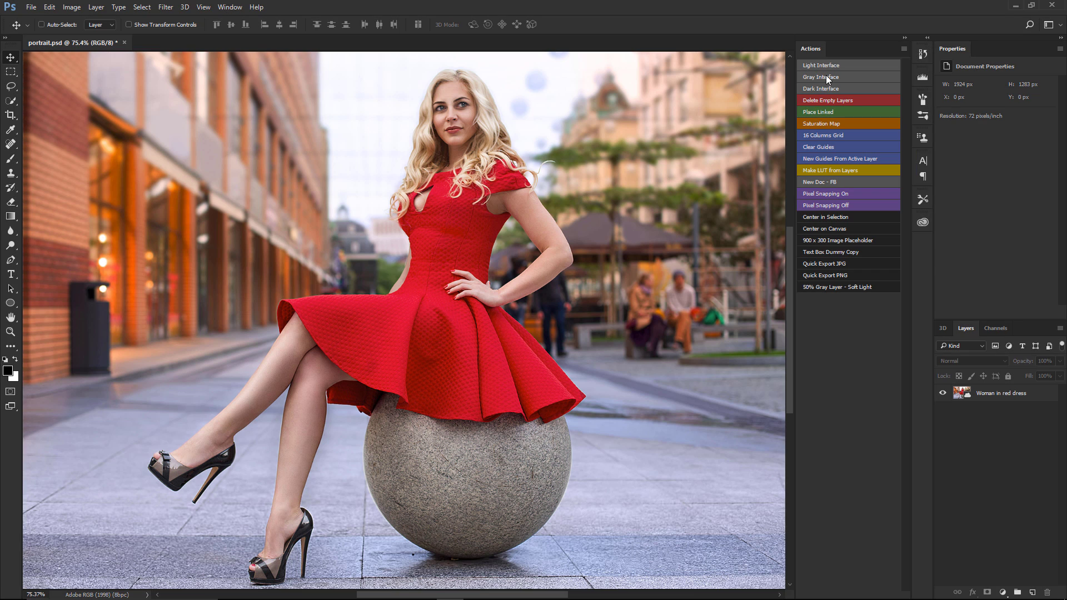
- Run Gray Interface, add blank layers, remove them with Delete Empty Layers, and check File > Scripts
click(827, 78)
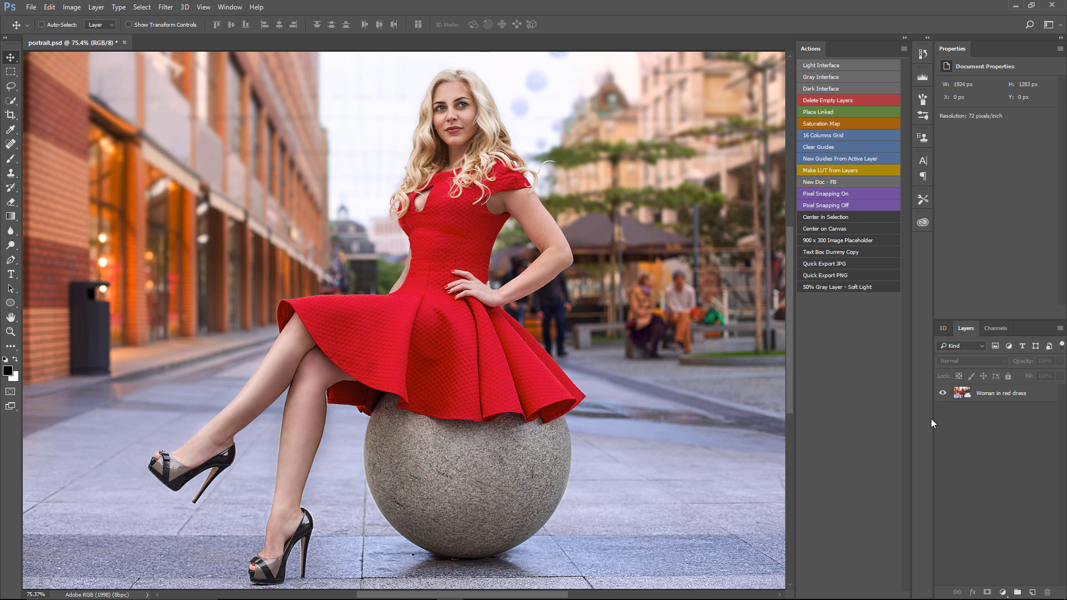
key(ctrl+shift+alt+n)
key(ctrl+shift+alt+n)
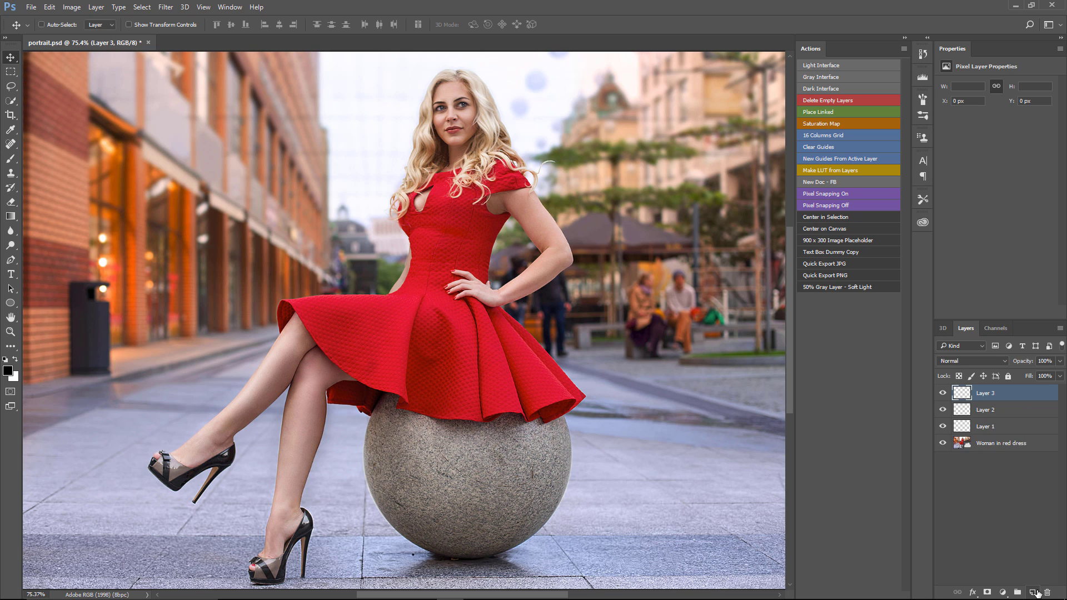
key(ctrl+shift+alt+n)
key(ctrl+shift+alt+n)
key(ctrl+shift+alt+n)
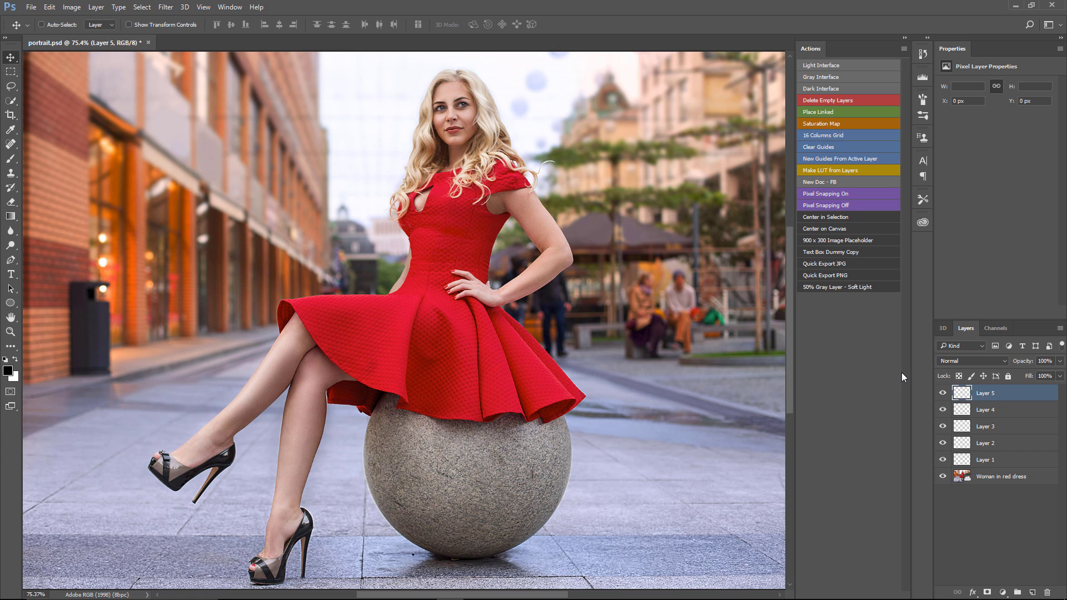
click(831, 100)
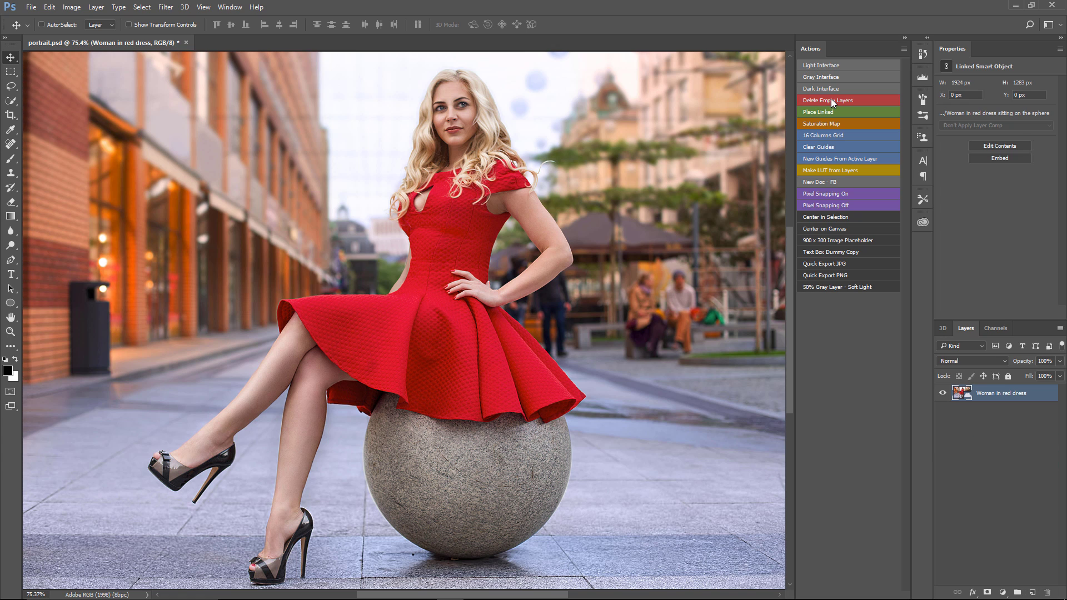
click(31, 7)
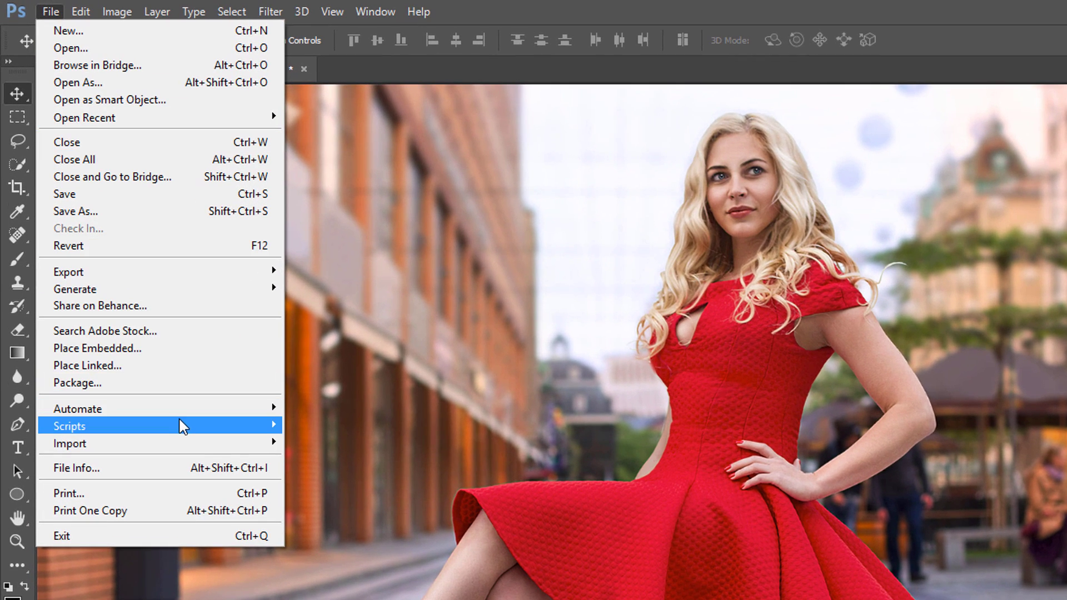
mouse_move(70, 426)
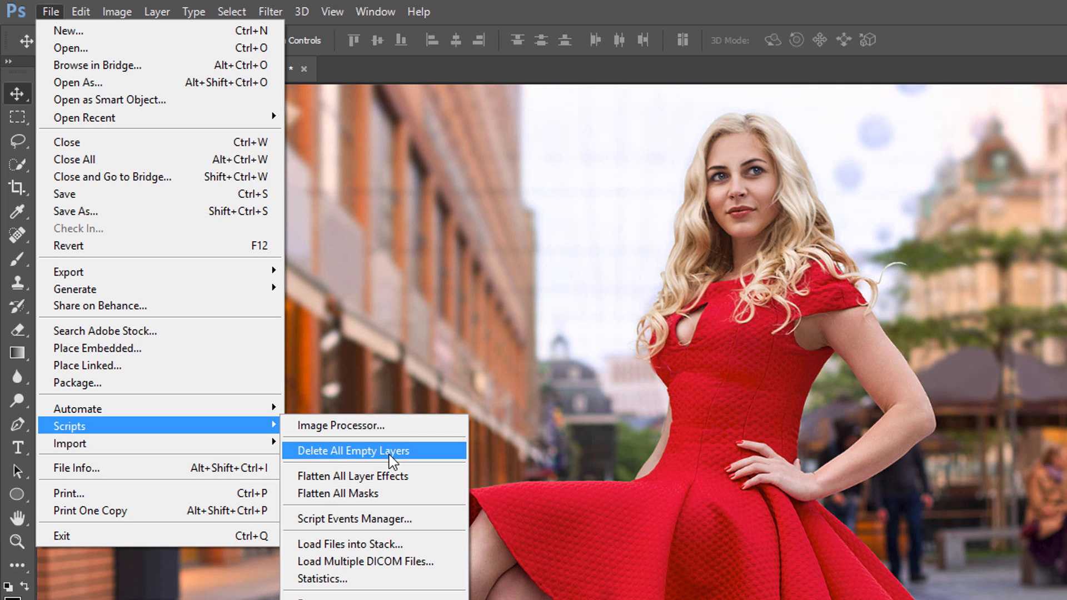
key(Escape)
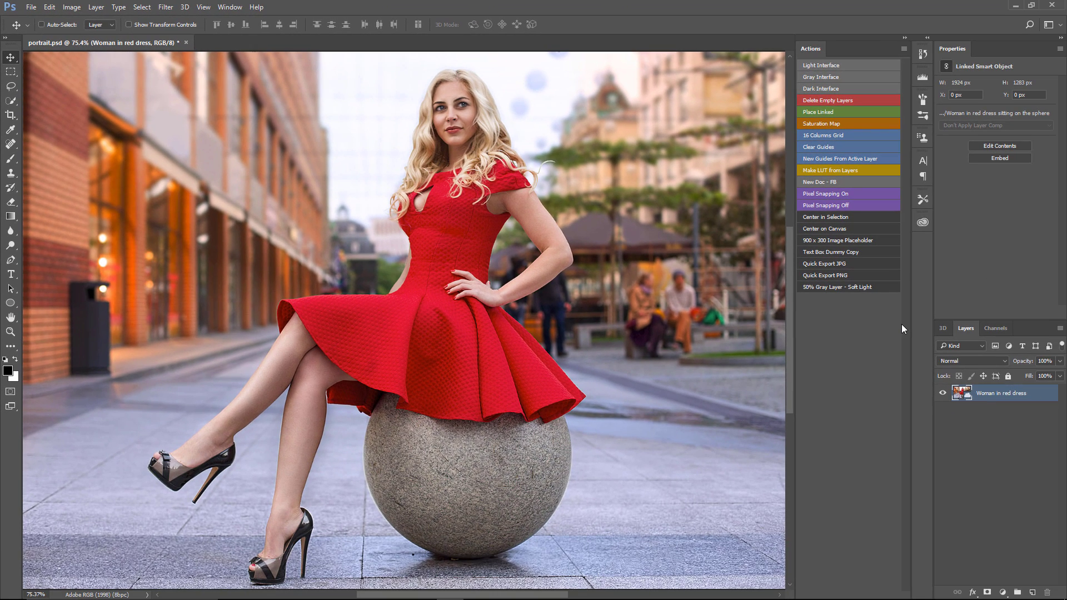
- Draw a white ellipse over the photo's left side and center it on the canvas
click(10, 303)
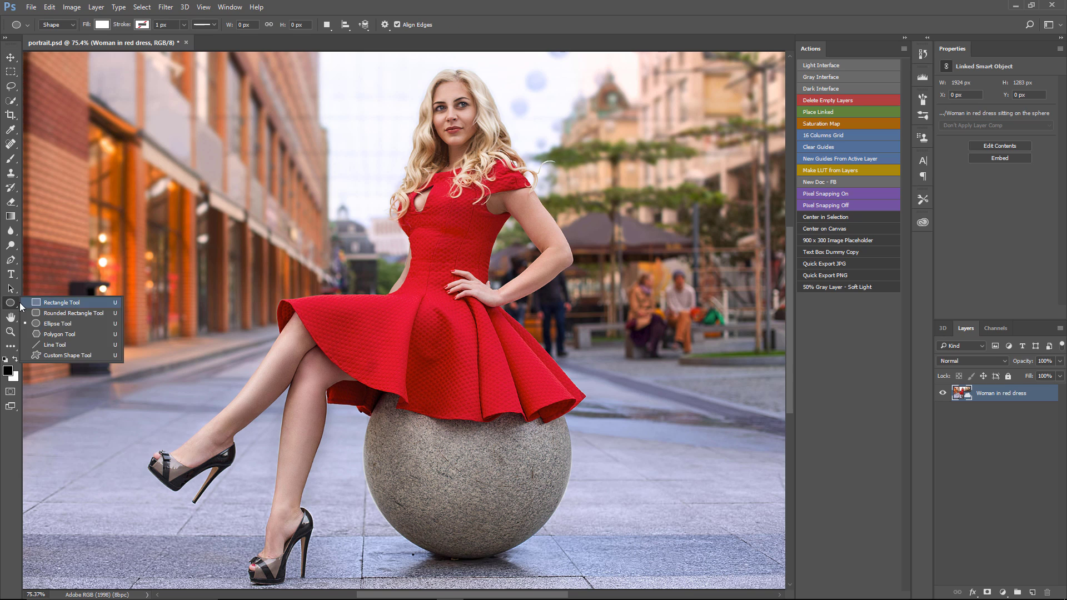
click(47, 324)
drag(155, 238, 427, 383)
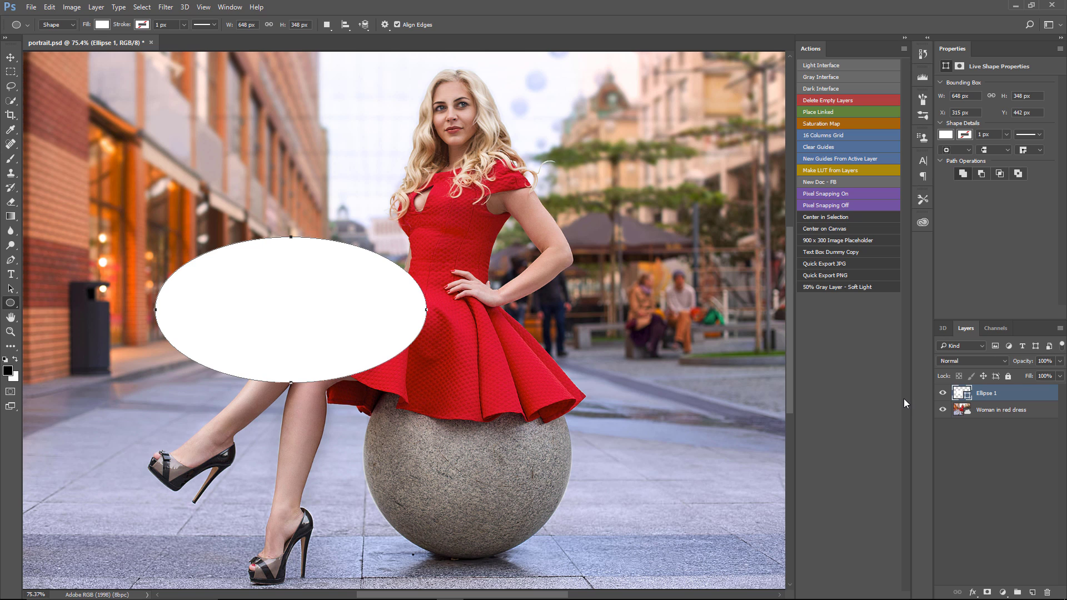
click(855, 228)
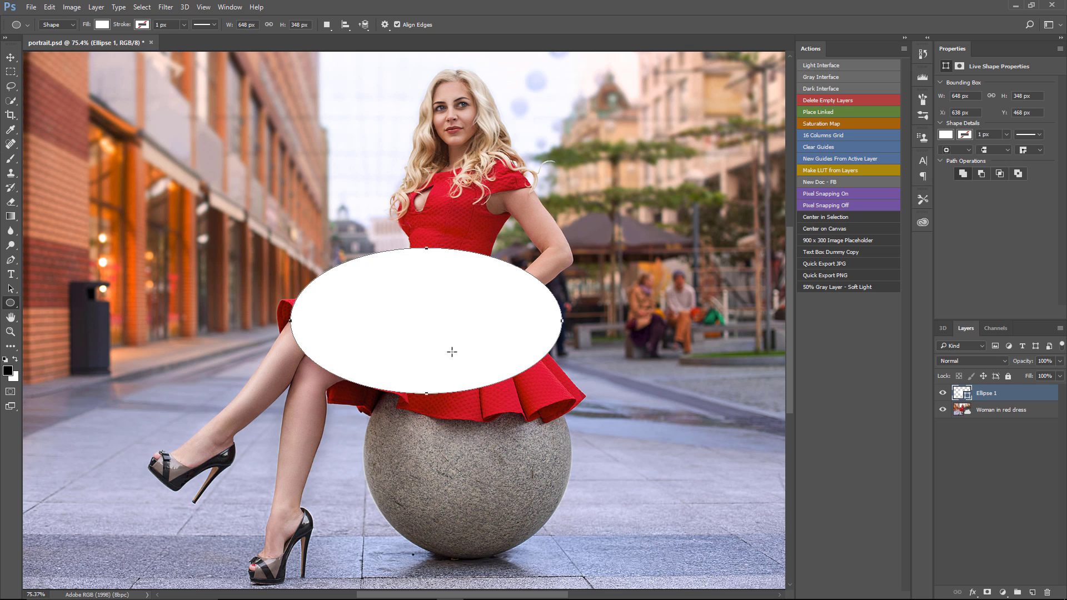
- Select a rectangle in the upper left and center the ellipse inside it
key(m)
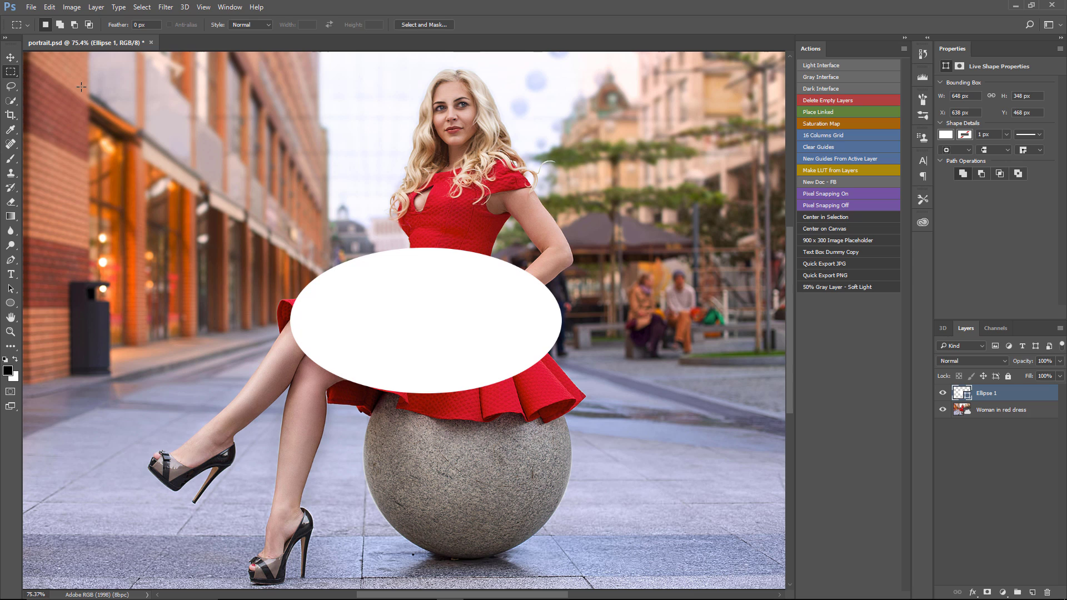
drag(78, 85, 350, 271)
click(831, 217)
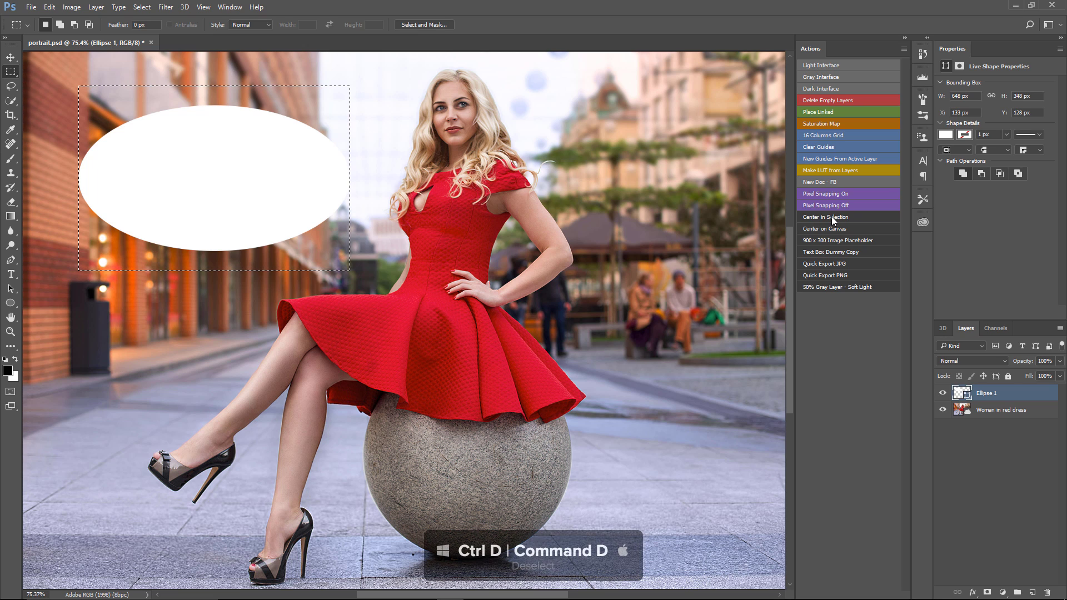
- Deselect with Ctrl+D and run New Guides From Active Layer to frame the ellipse
key(ctrl+d)
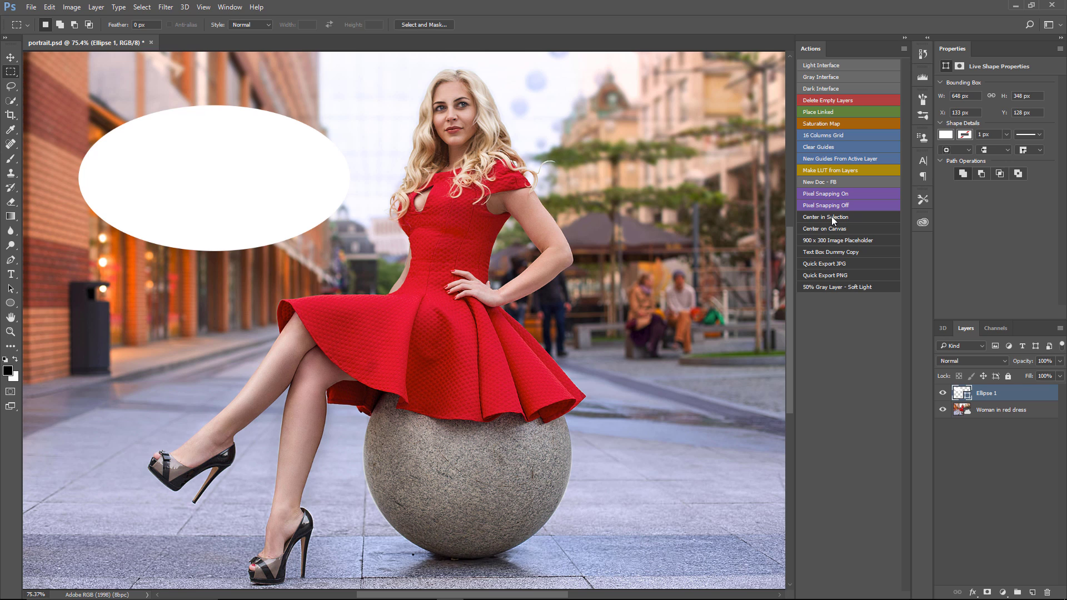
click(842, 157)
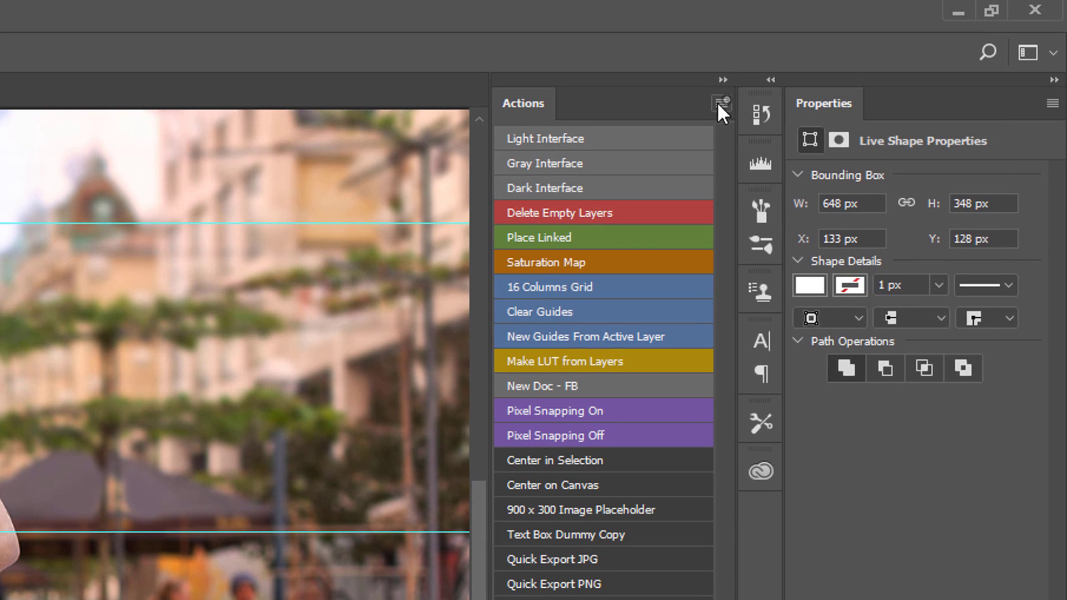
- Turn off Button Mode and give Center on Canvas an F2 shortcut, toggling Shift on and off
click(718, 103)
click(798, 109)
double_click(698, 489)
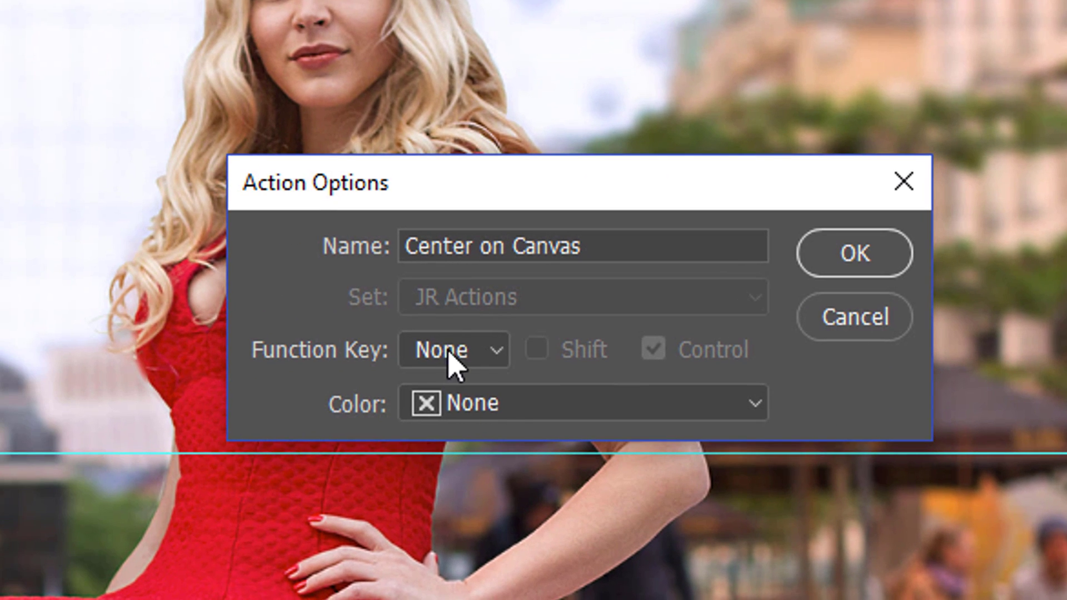
click(453, 349)
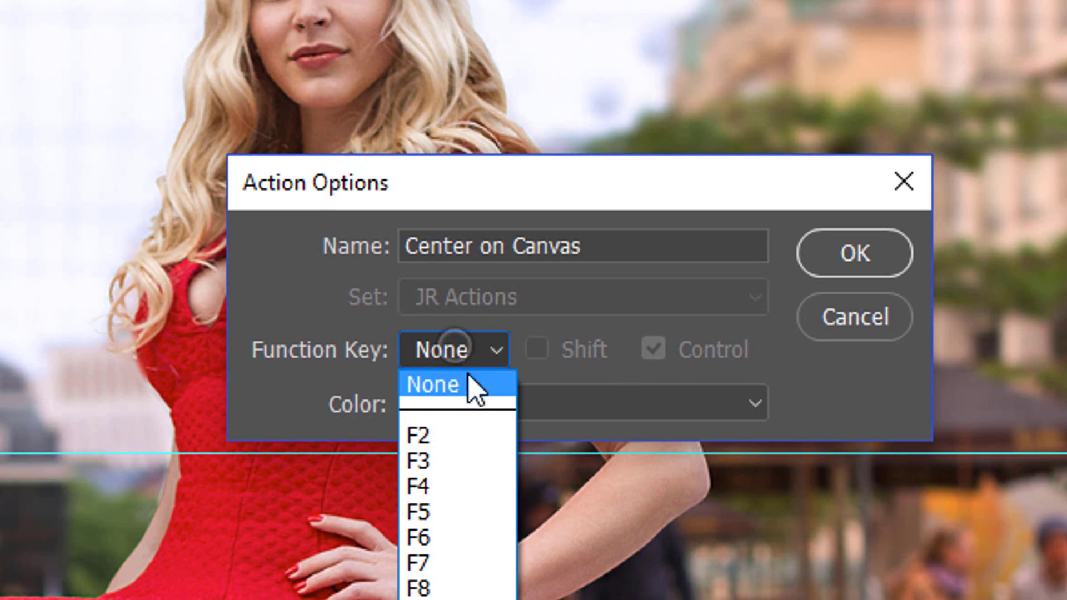
click(468, 436)
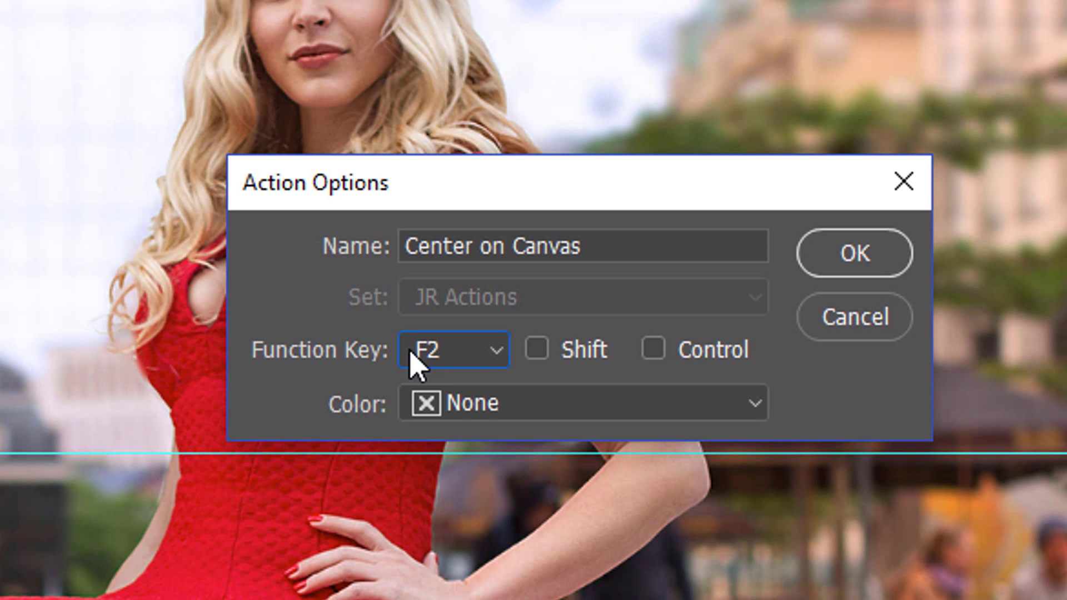
click(537, 350)
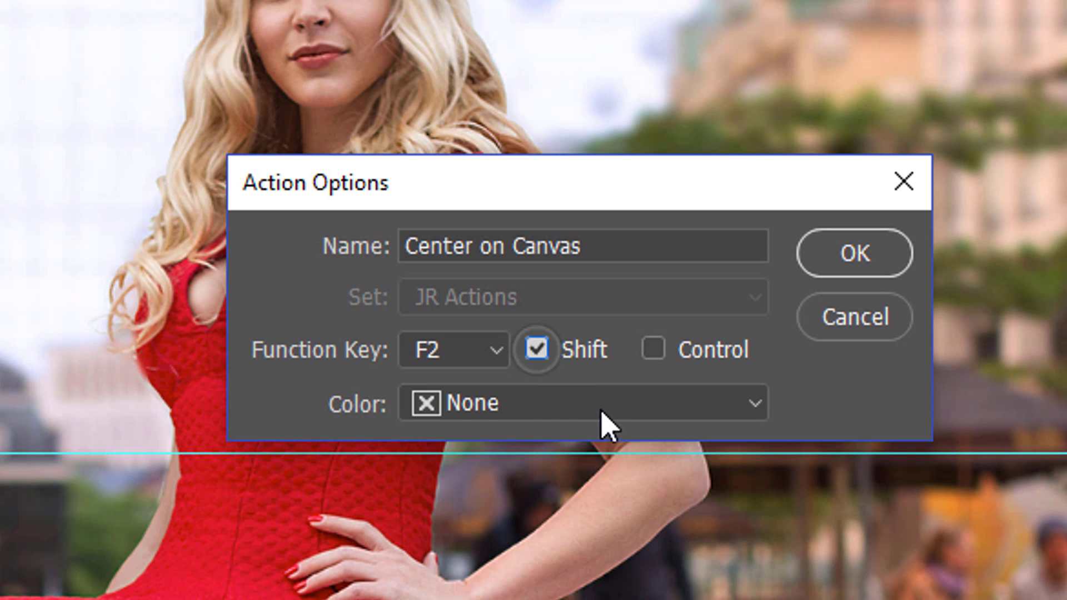
click(540, 355)
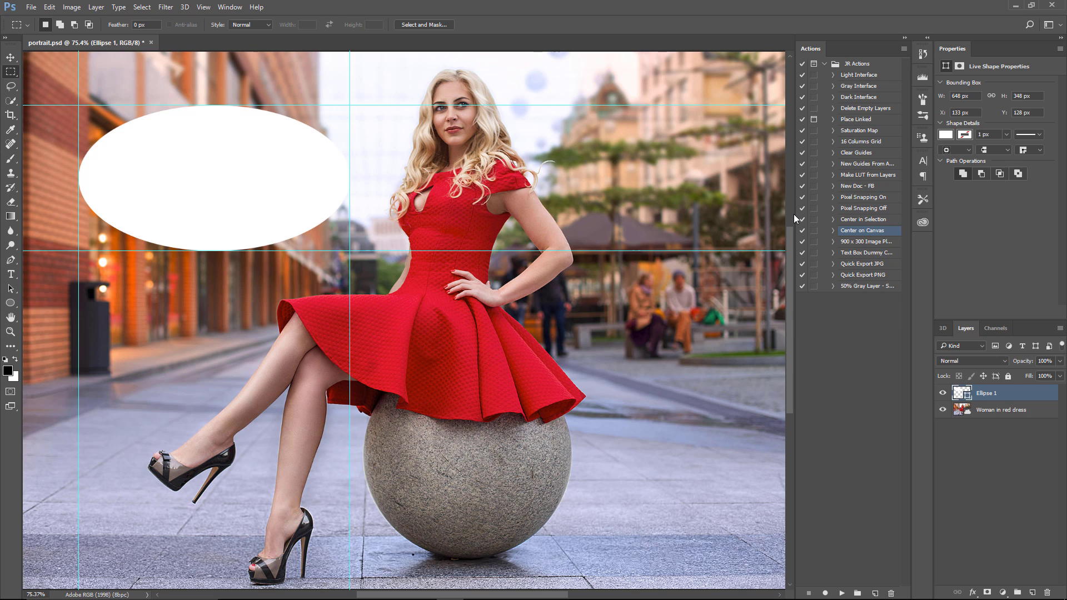
- Record Action 1 toggling the Auto-Collapse Iconic Panels workspace preference, then start renaming it
click(824, 64)
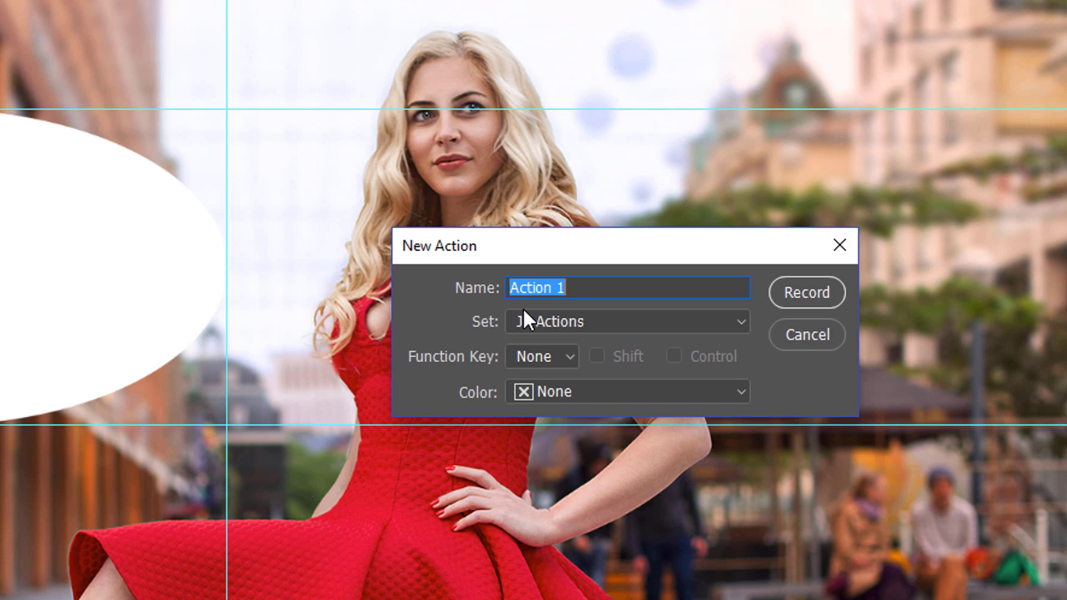
click(812, 291)
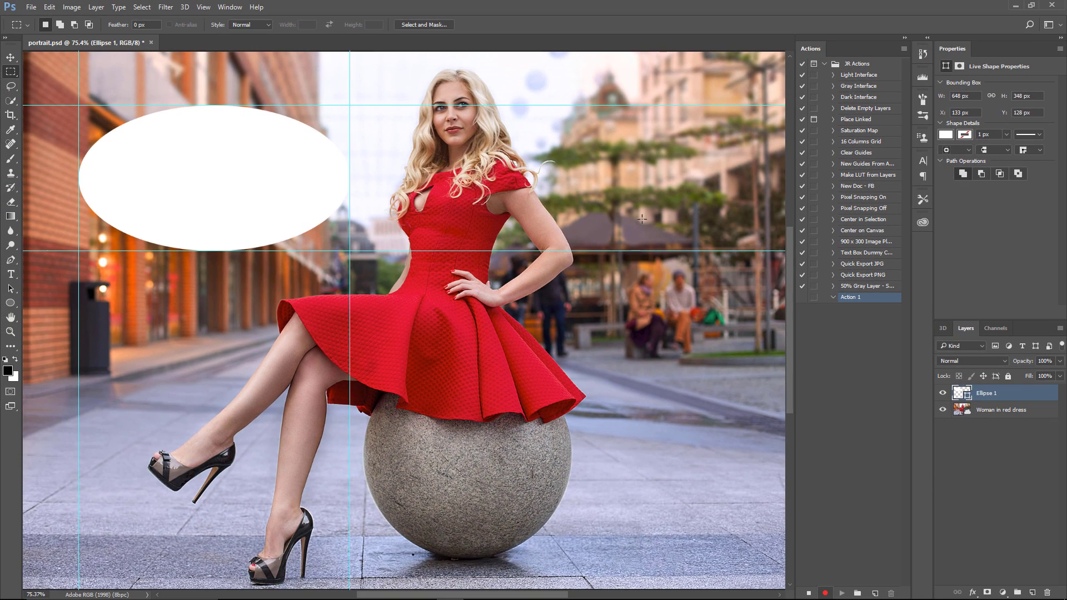
key(ctrl+k)
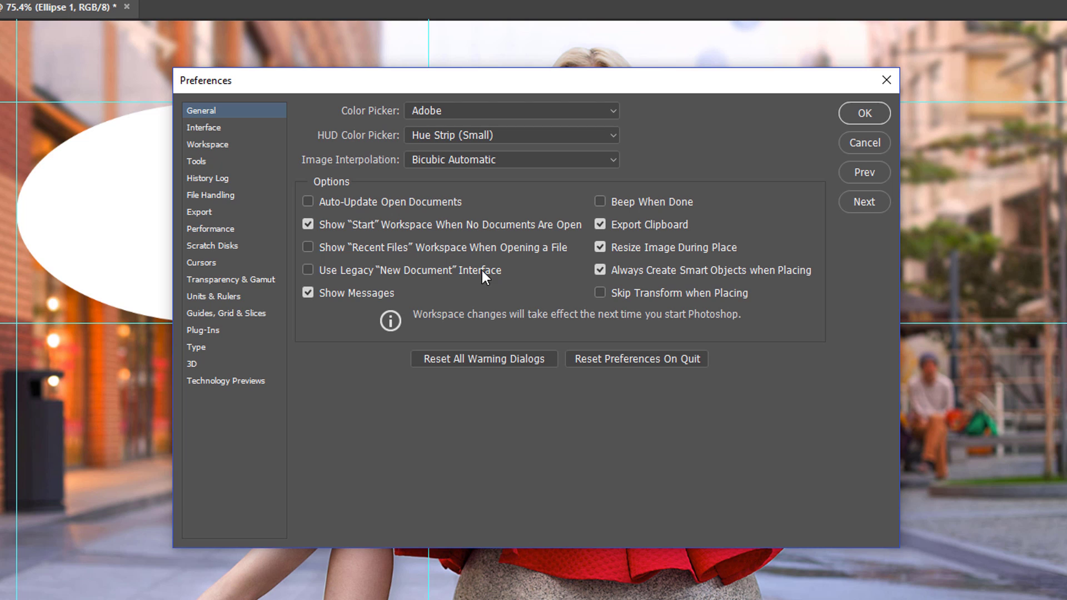
click(220, 145)
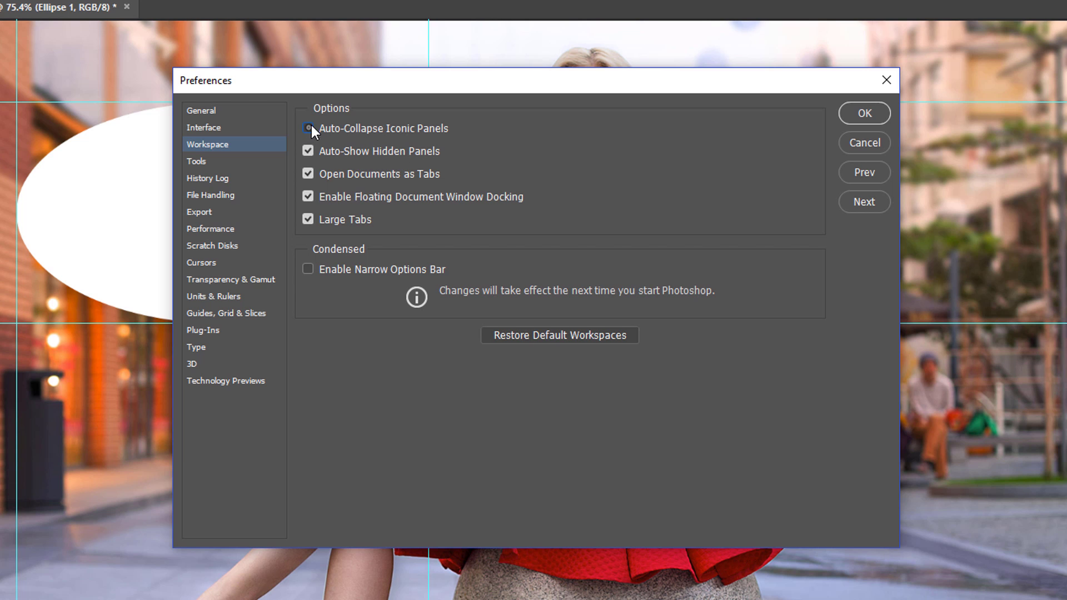
click(863, 113)
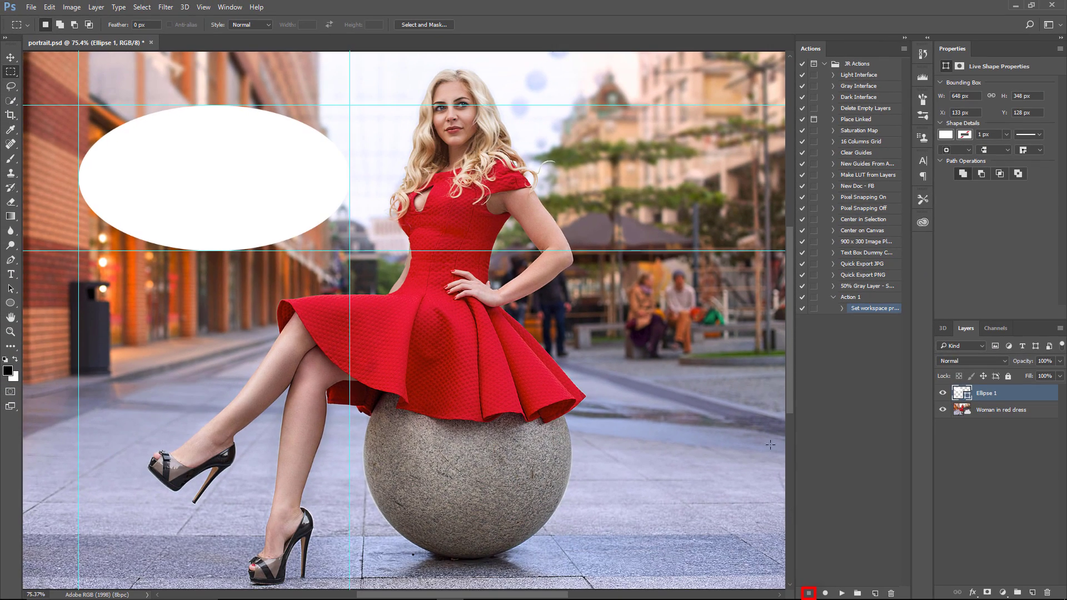
double_click(850, 297)
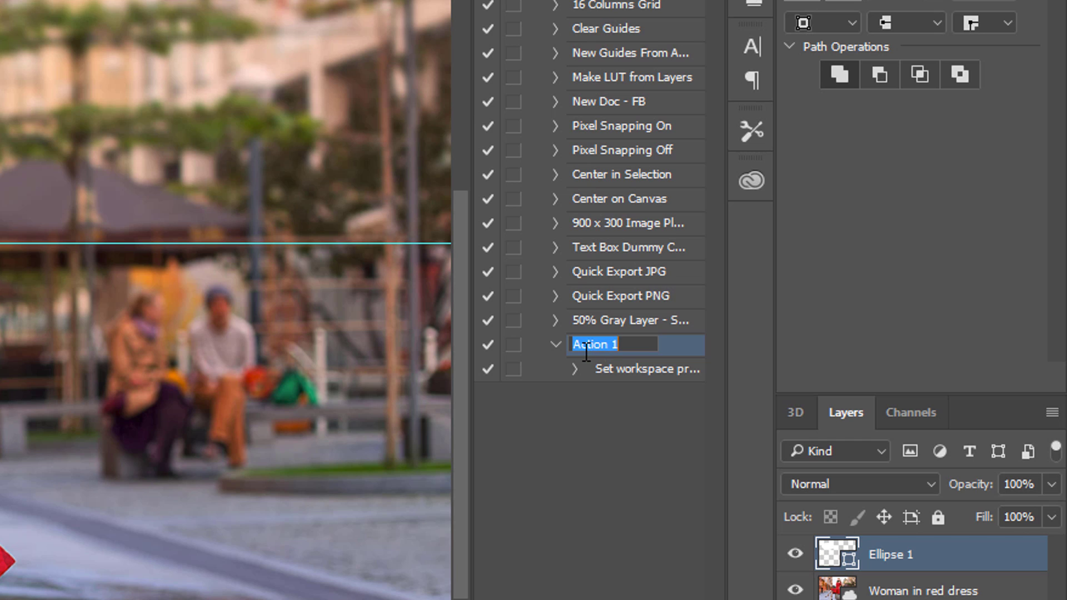
- Name the first action 'Collapse On' and create a new action named 'Collapse Off'
text(Colla)
text(pse On)
key(Return)
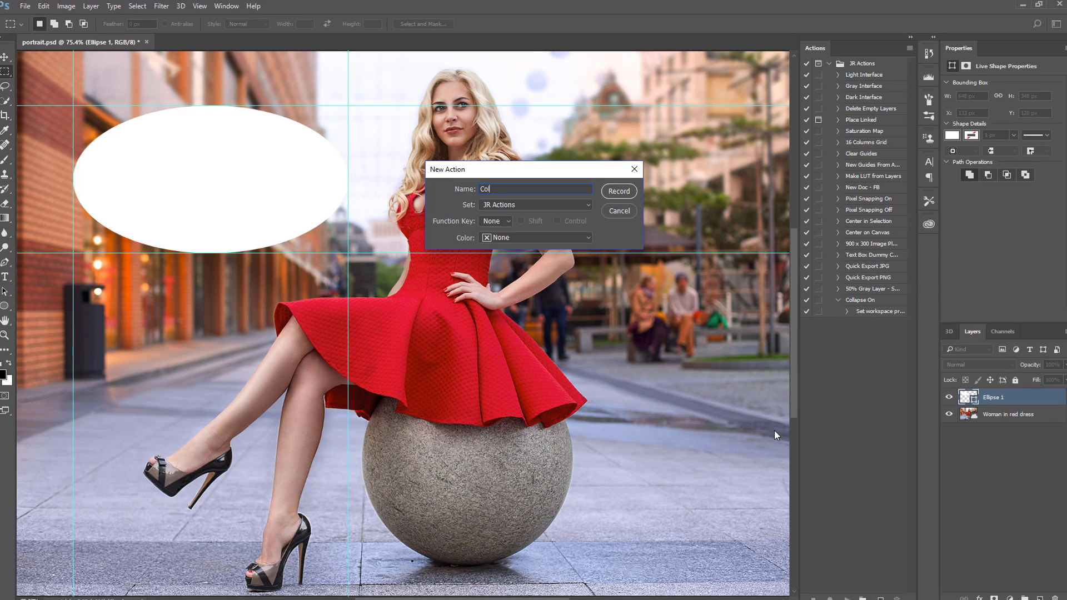
text(Collapse Off)
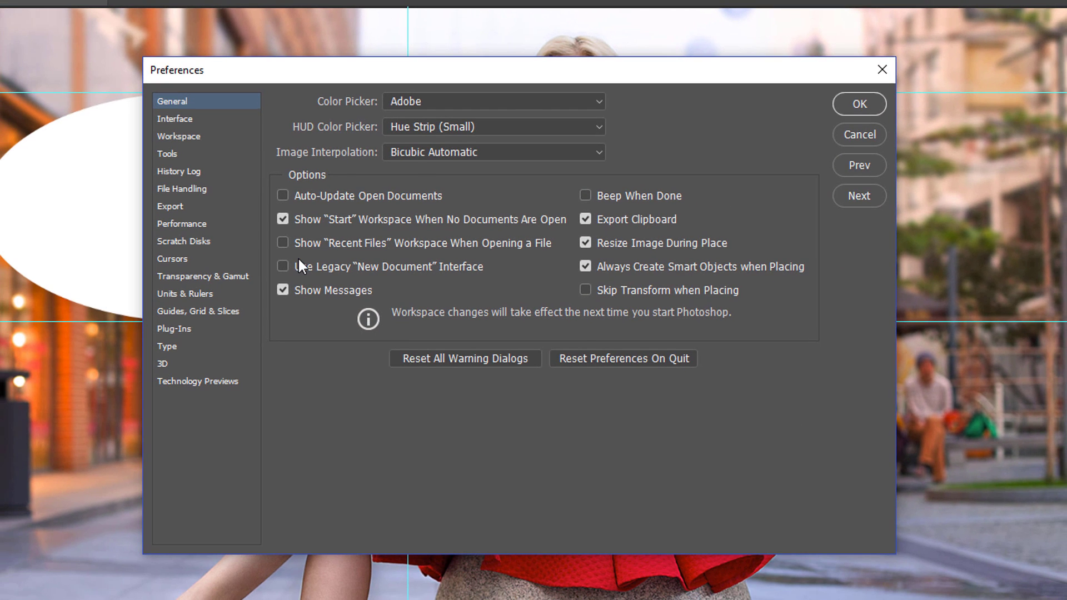
- Record the Auto-Collapse Iconic Panels toggle into Collapse Off and fold up both actions
click(180, 137)
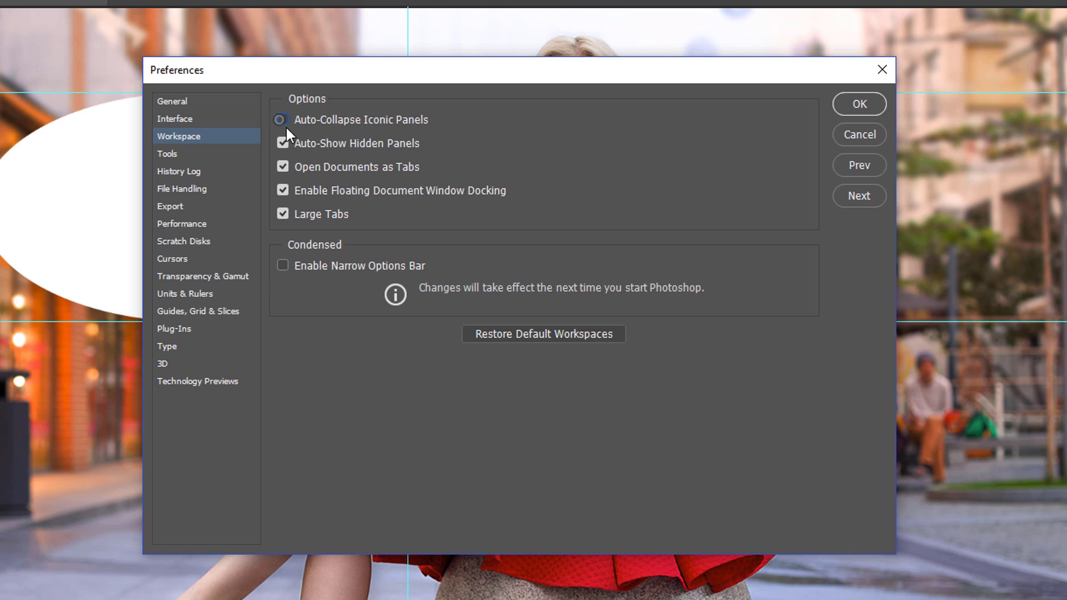
click(859, 104)
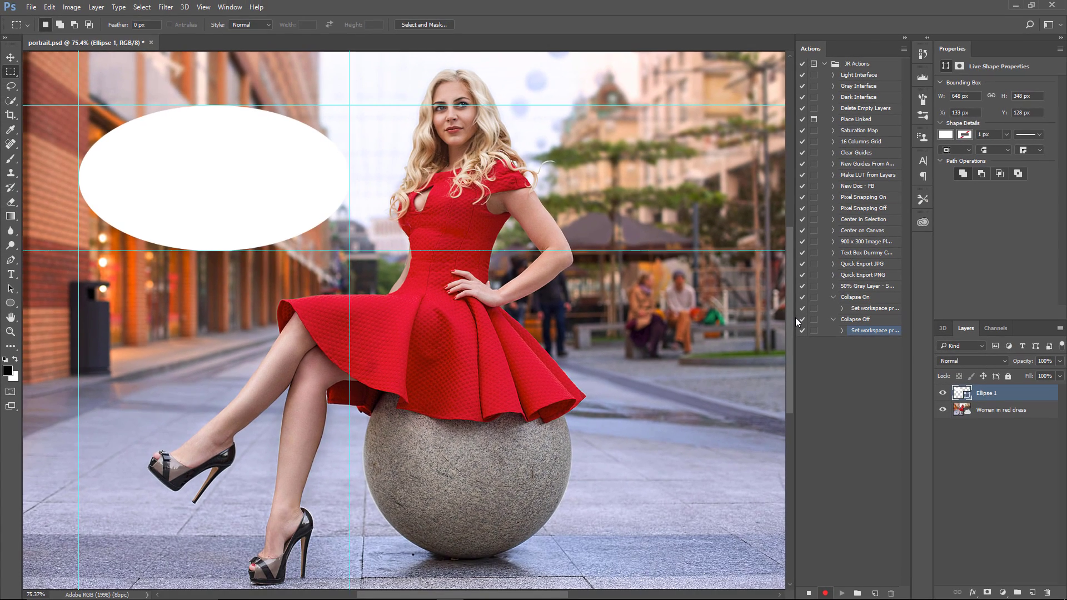
click(834, 320)
click(833, 297)
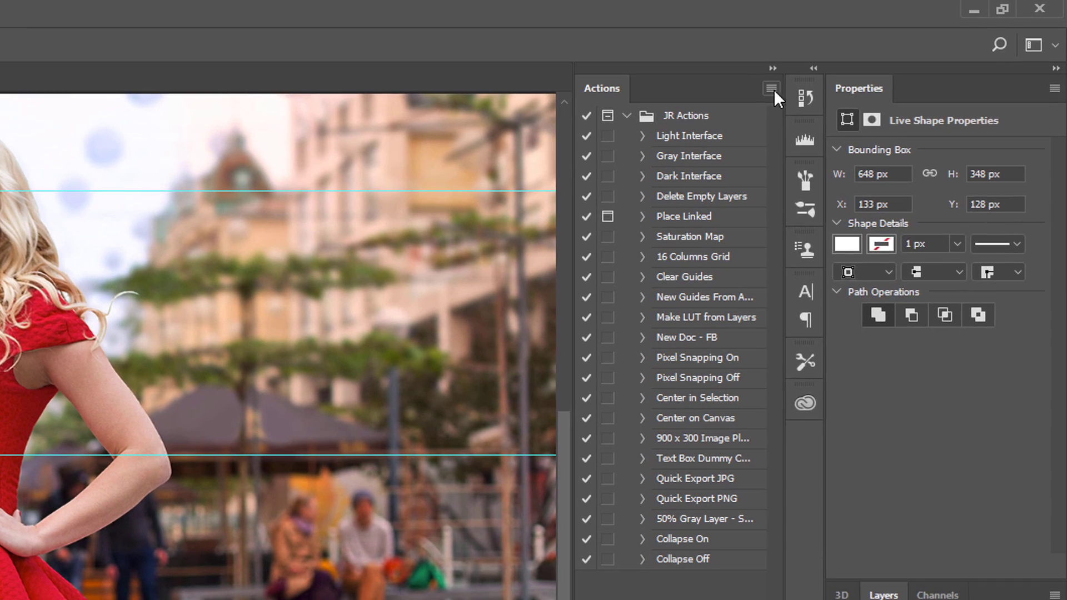
- Switch the Actions panel to Button Mode and run Collapse On to shrink panels to icons
click(904, 49)
click(829, 94)
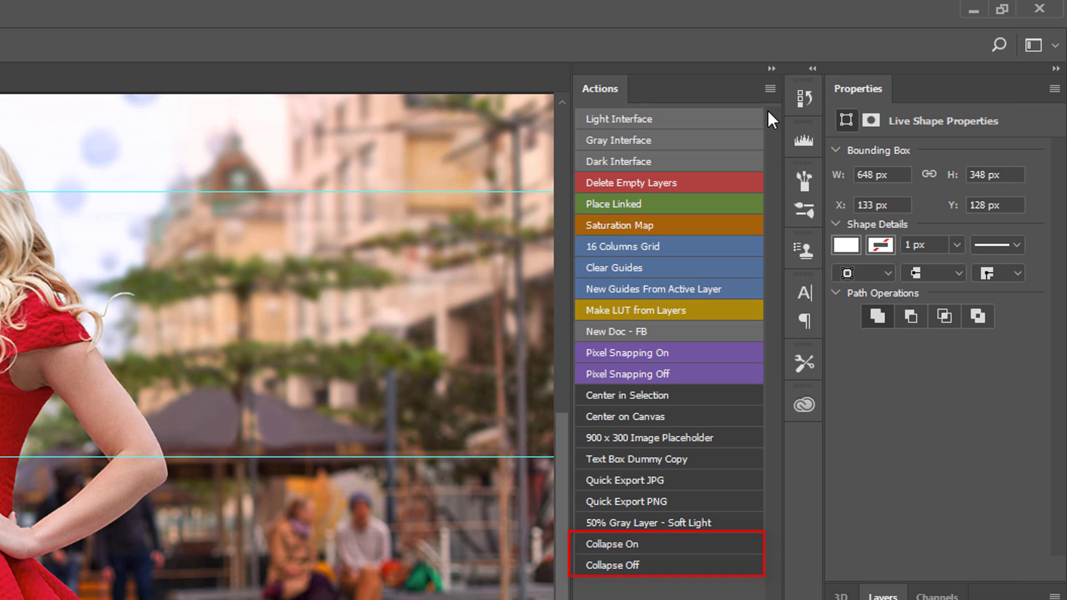
click(635, 542)
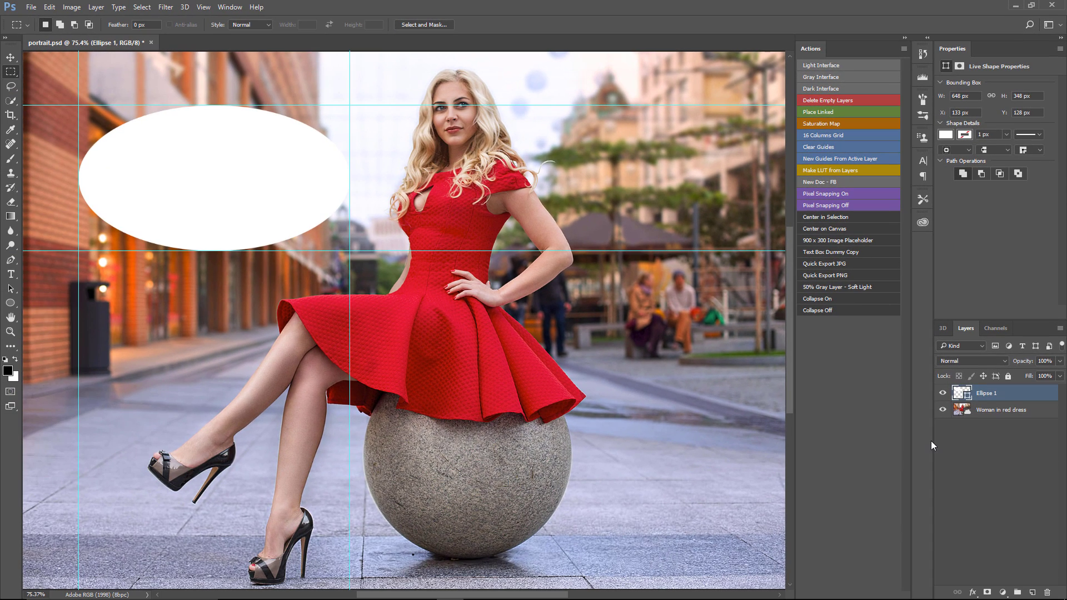
- Add a Curves adjustment layer and lower its point to darken the photo, checking the histogram
click(1003, 592)
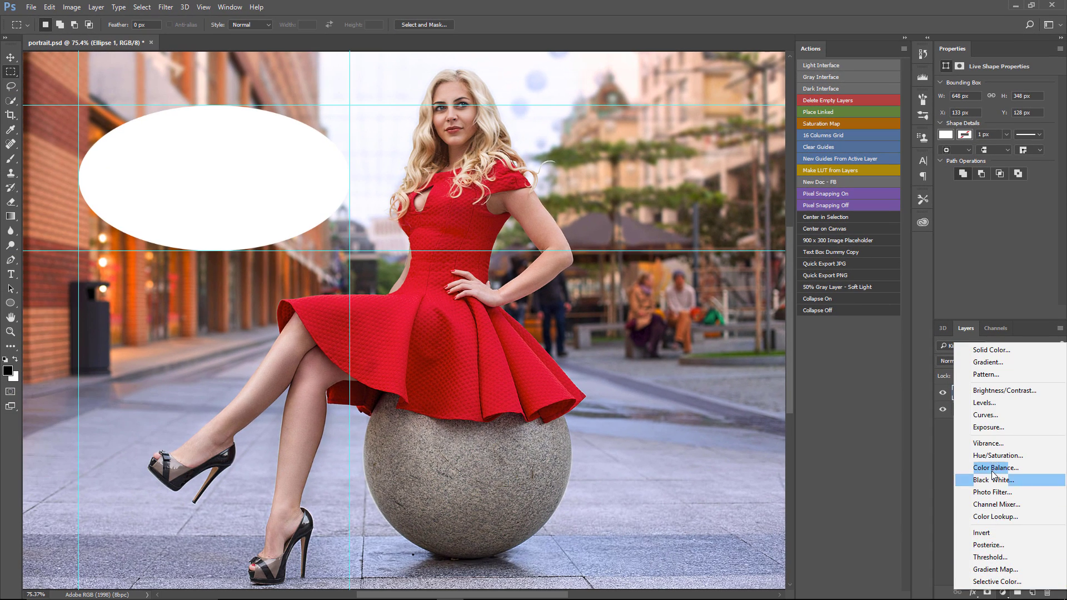
click(986, 416)
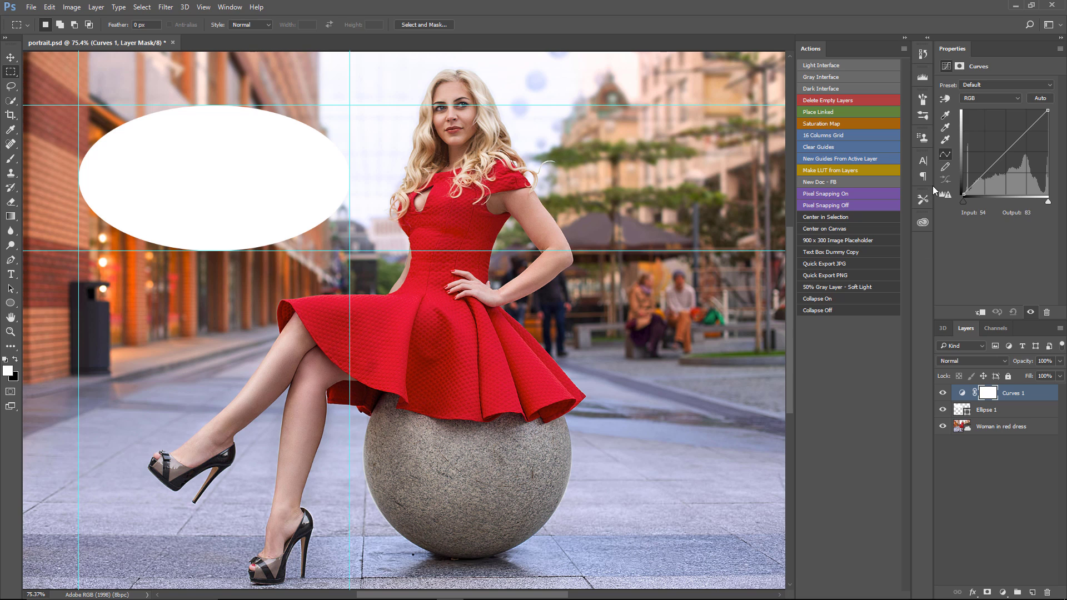
click(922, 76)
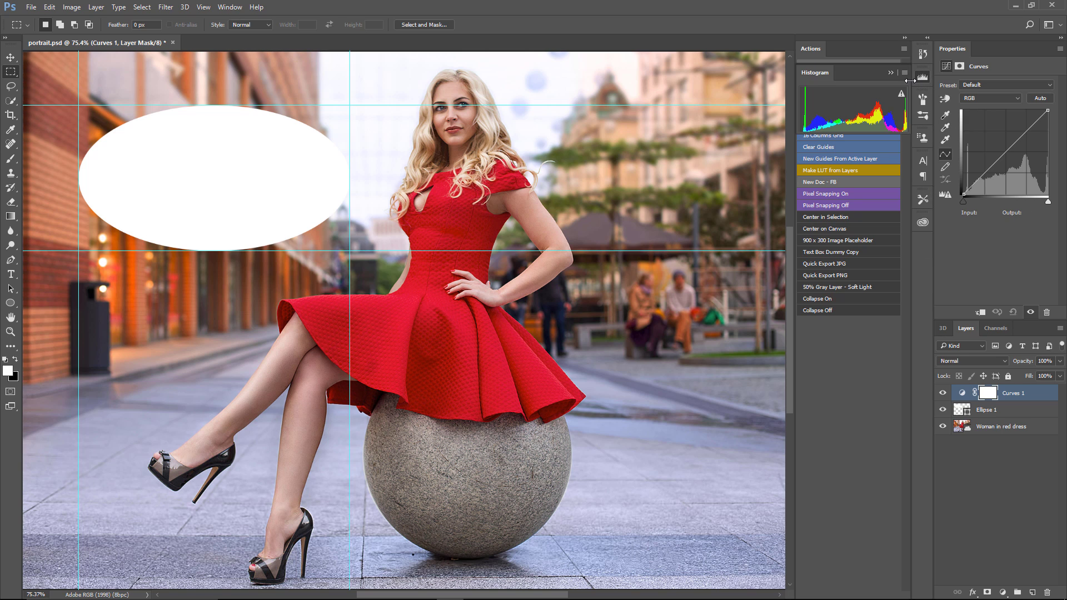
click(906, 41)
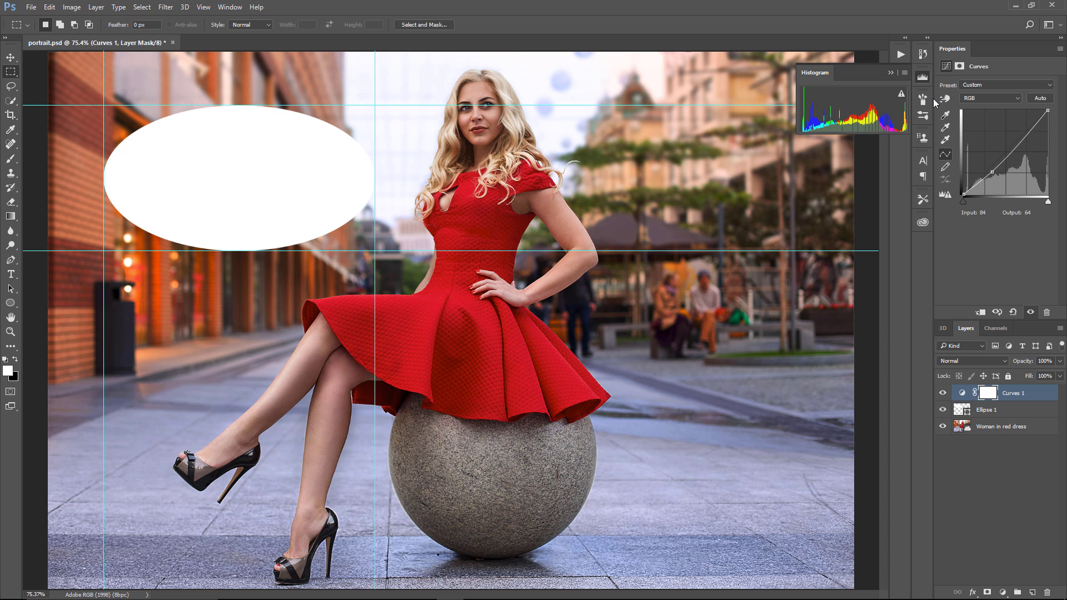
drag(992, 172, 997, 179)
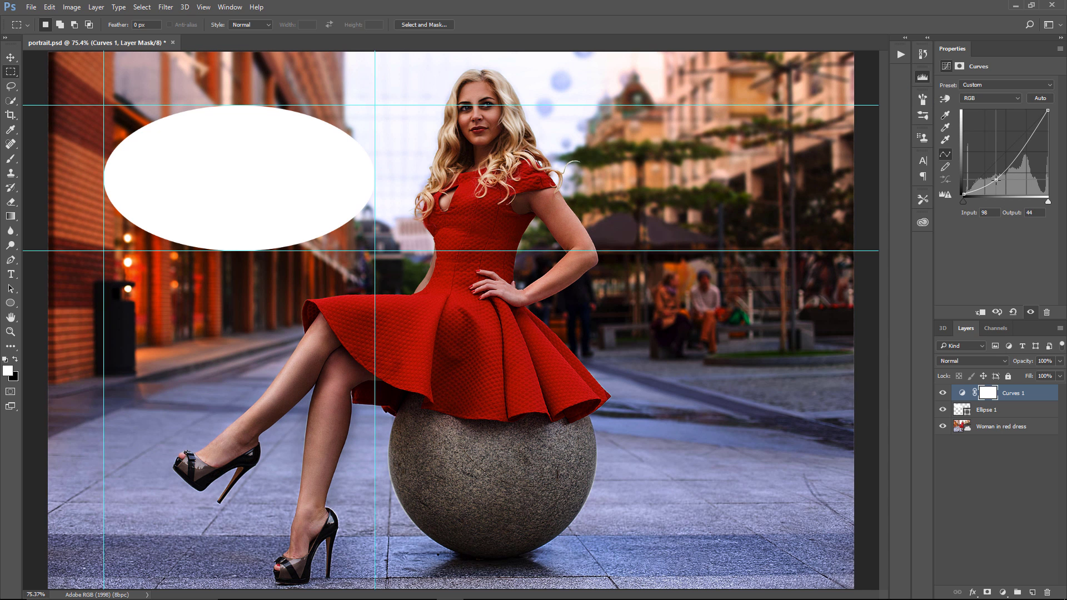
click(919, 81)
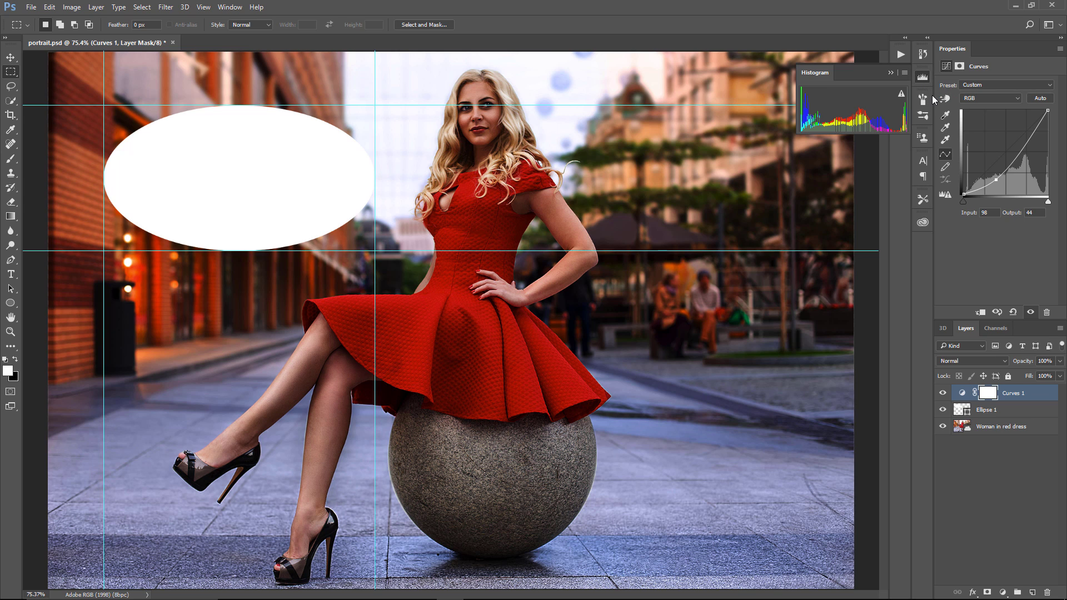
drag(996, 179, 998, 177)
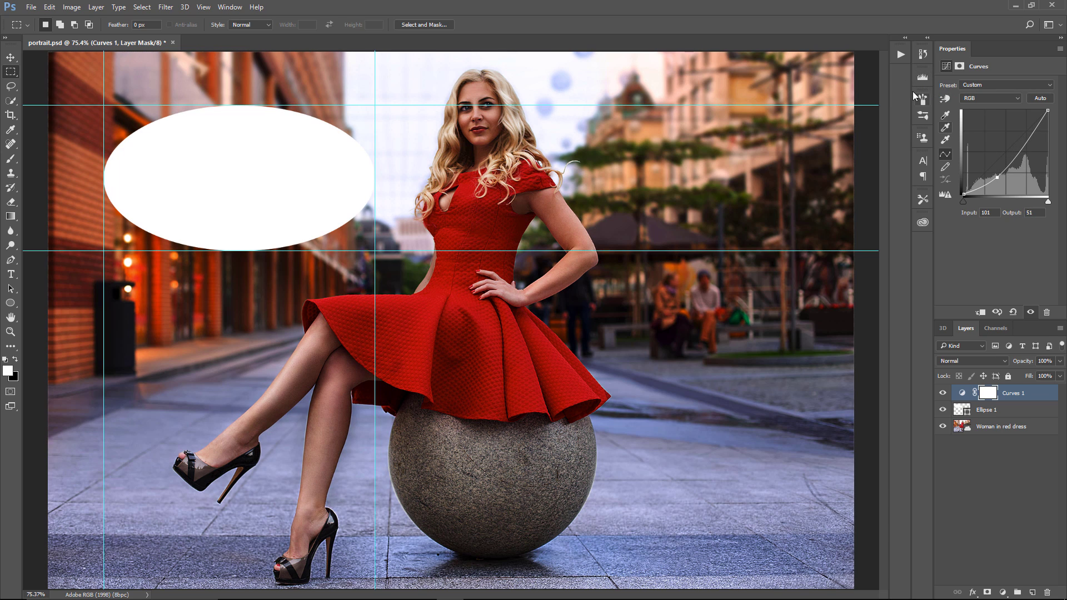
click(923, 77)
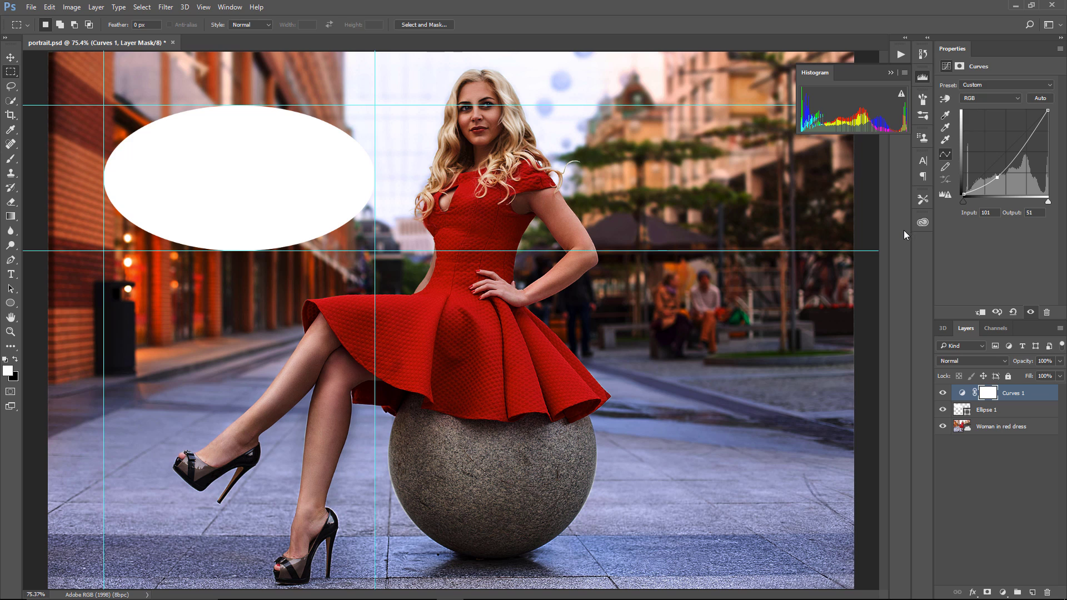
- Move the Curves 1 point to input 138, output 70, then switch to the Hand tool
click(900, 54)
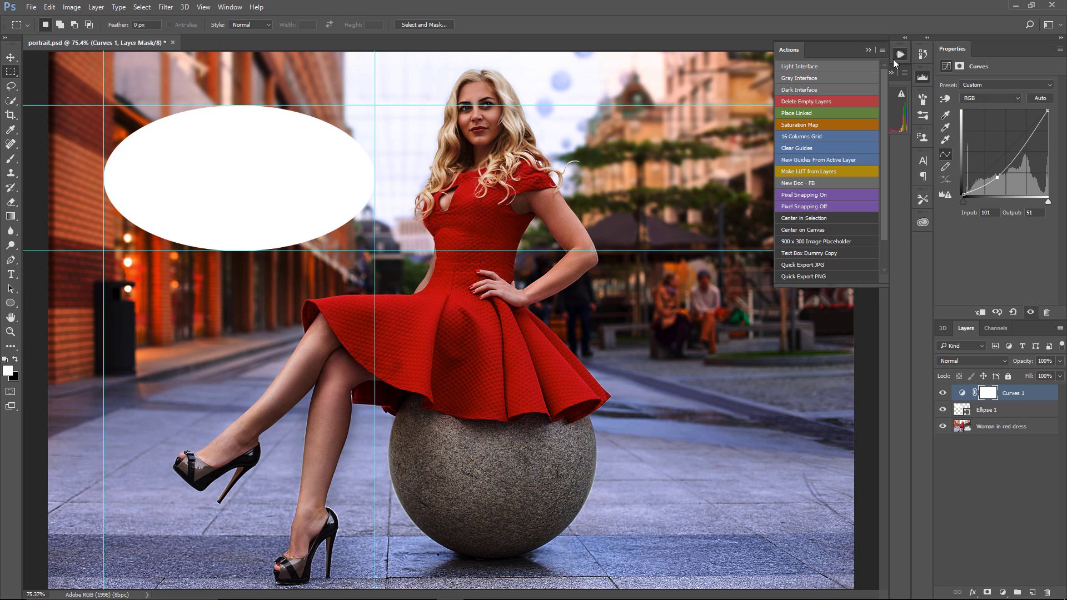
drag(885, 229, 881, 272)
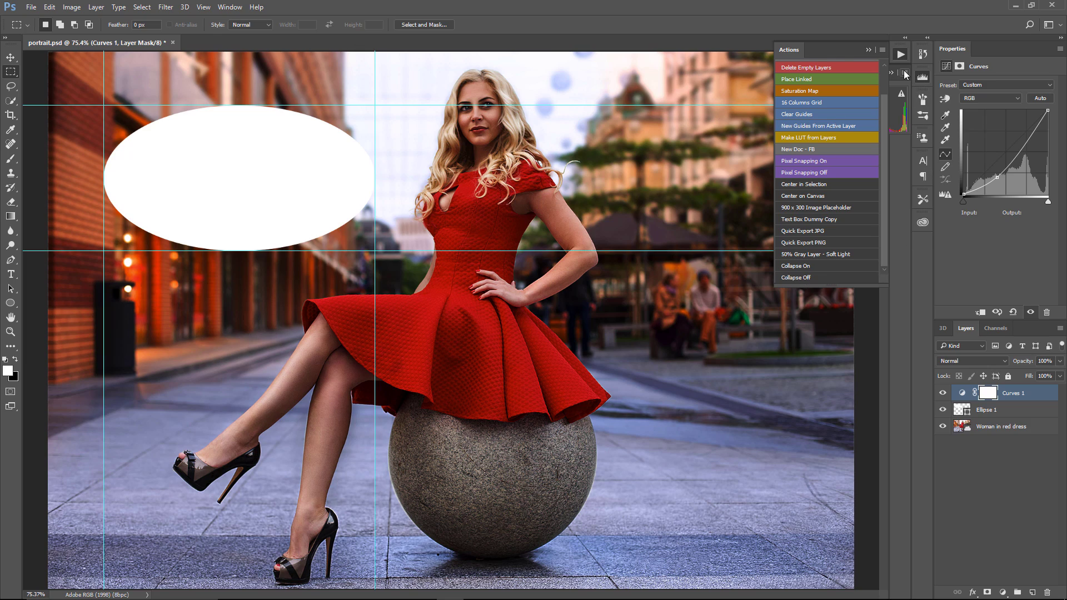
click(868, 50)
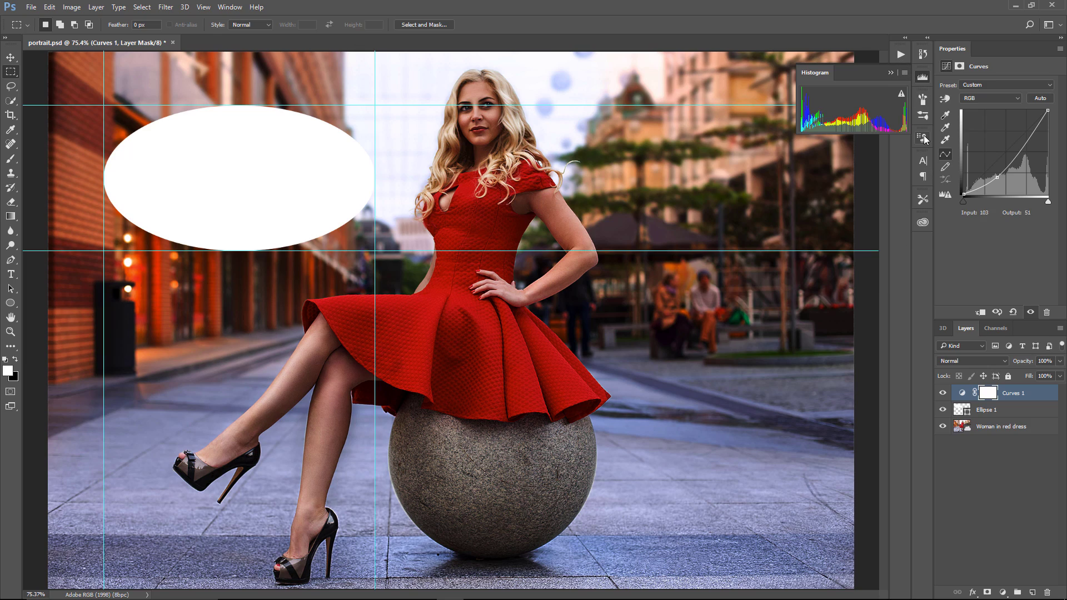
drag(997, 176, 1009, 168)
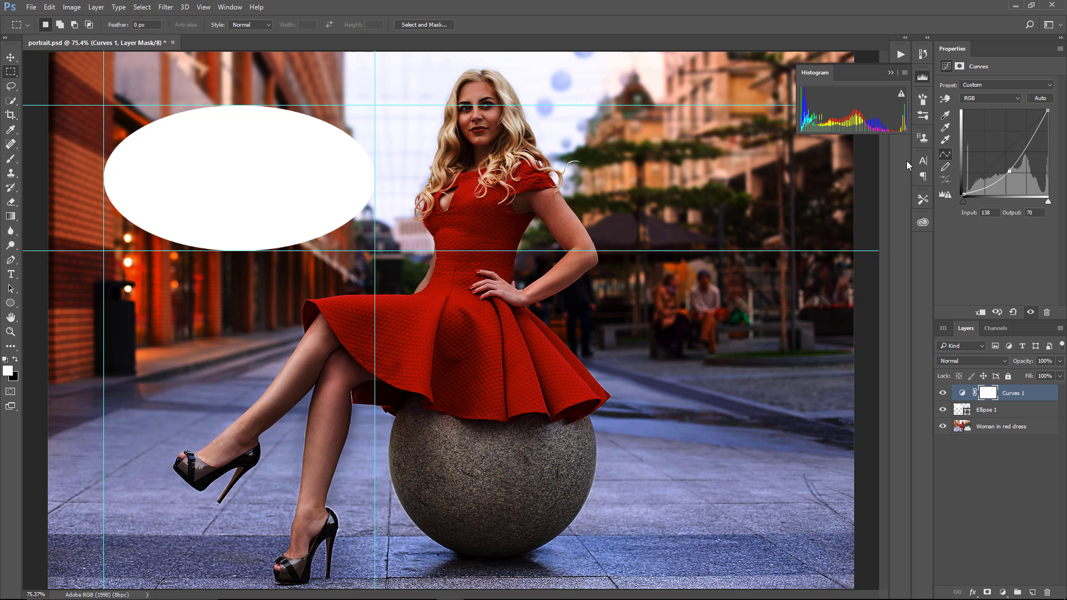
key(h)
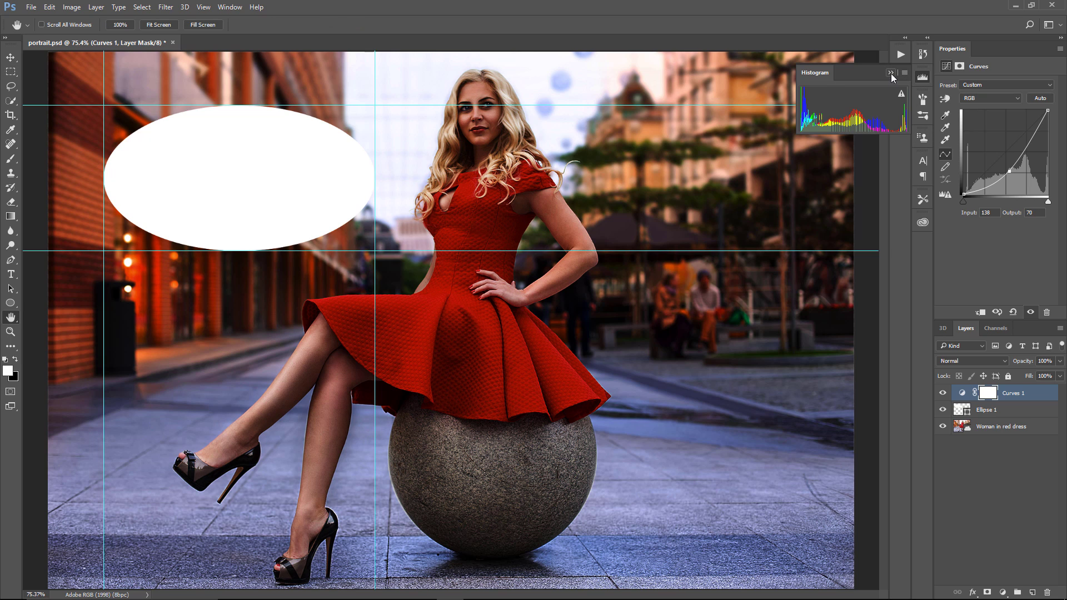
- Close the Histogram, show Brush settings, and add a new empty layer above Curves 1
click(890, 74)
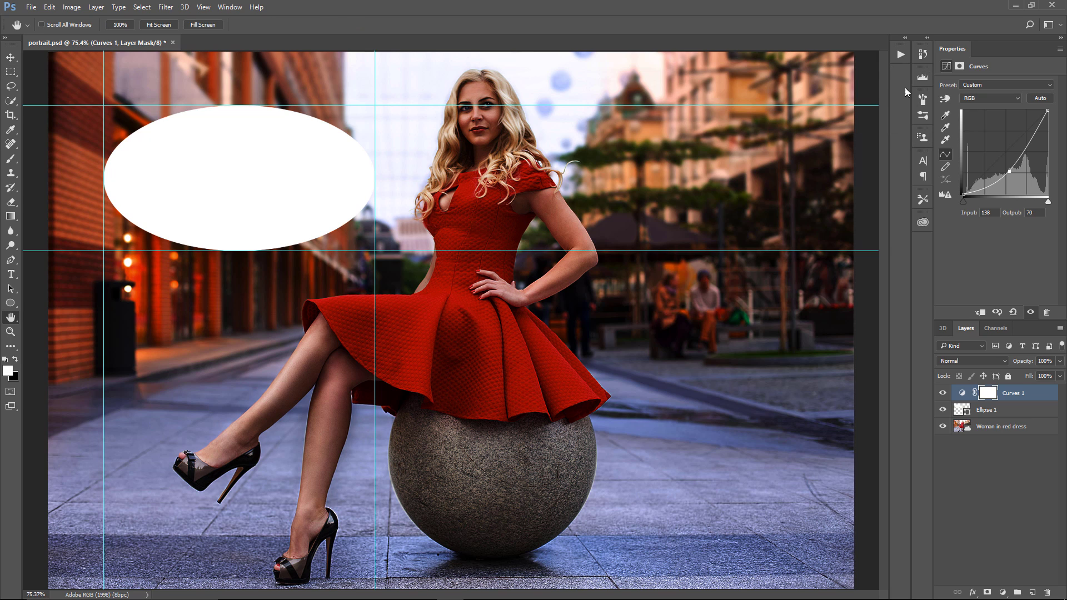
click(923, 103)
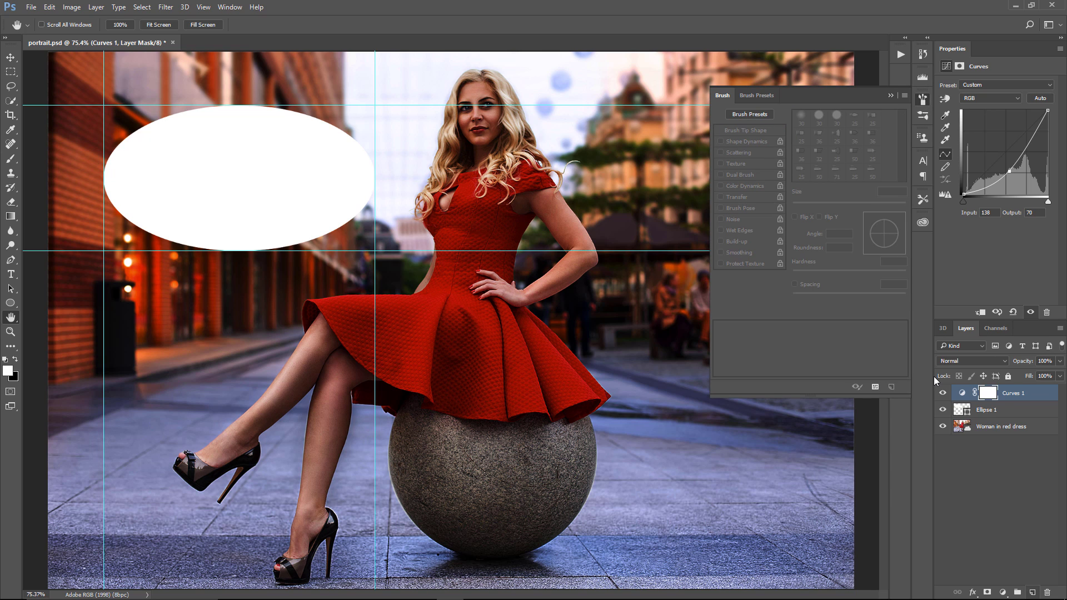
key(ctrl+shift+alt+n)
- Paint several black zigzag brush strokes across the upper middle of the photo
click(11, 159)
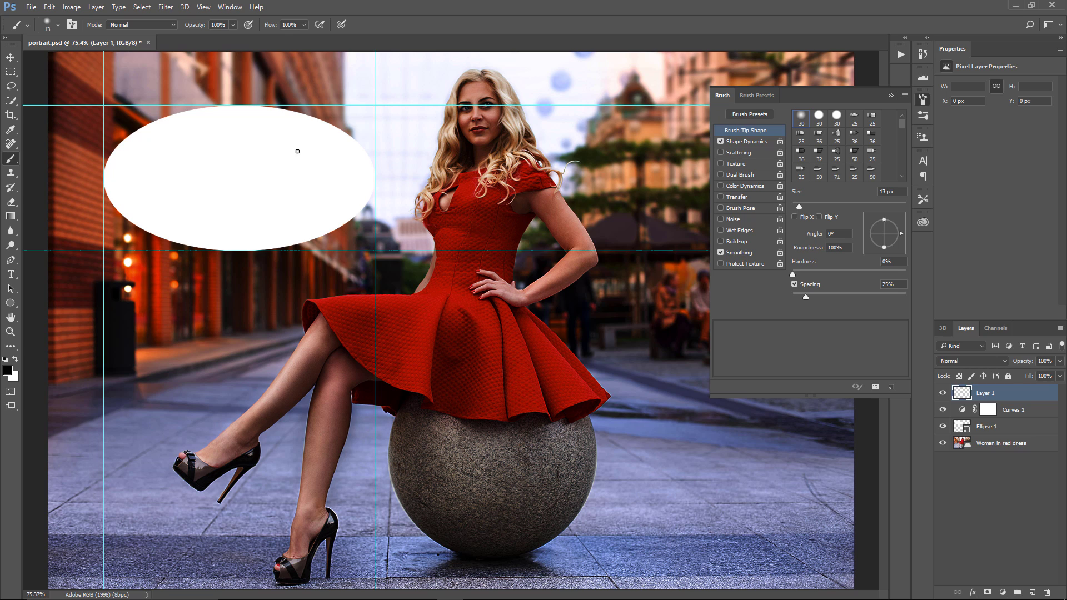
drag(479, 240, 702, 219)
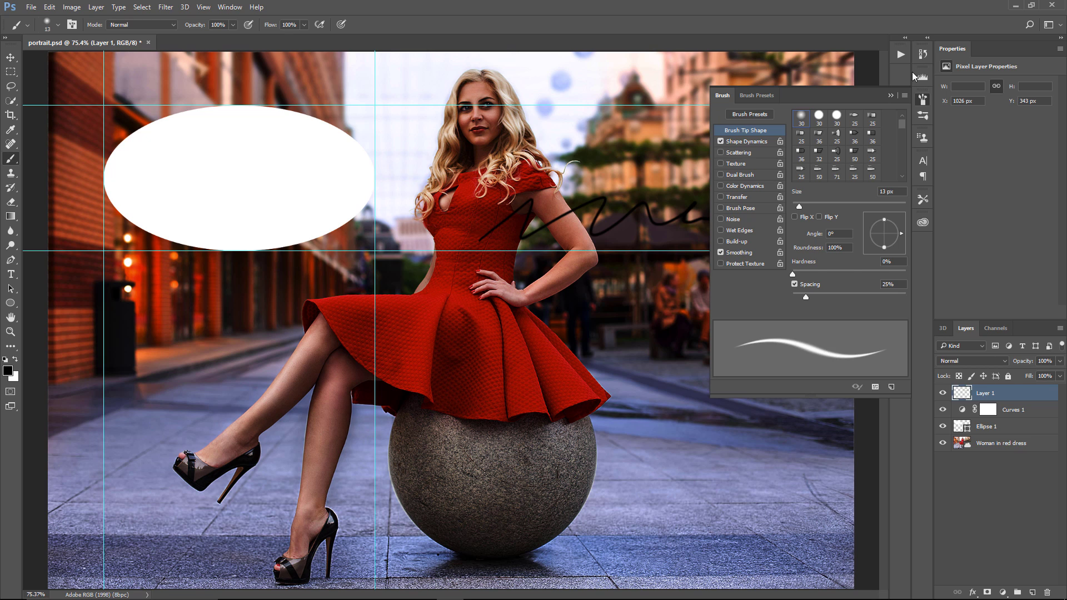
click(901, 54)
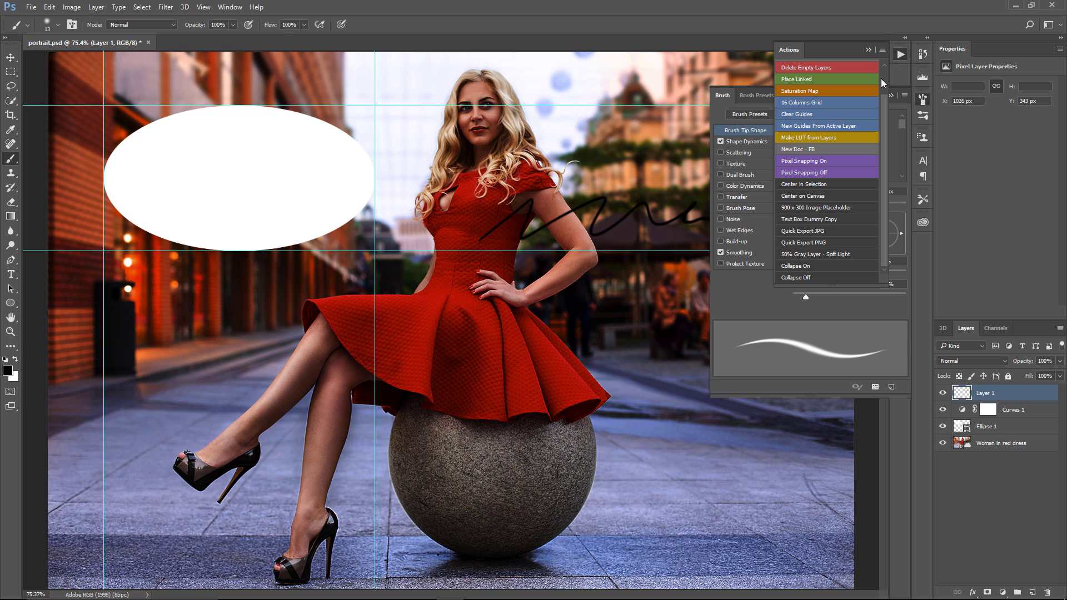
click(809, 271)
drag(603, 175, 745, 172)
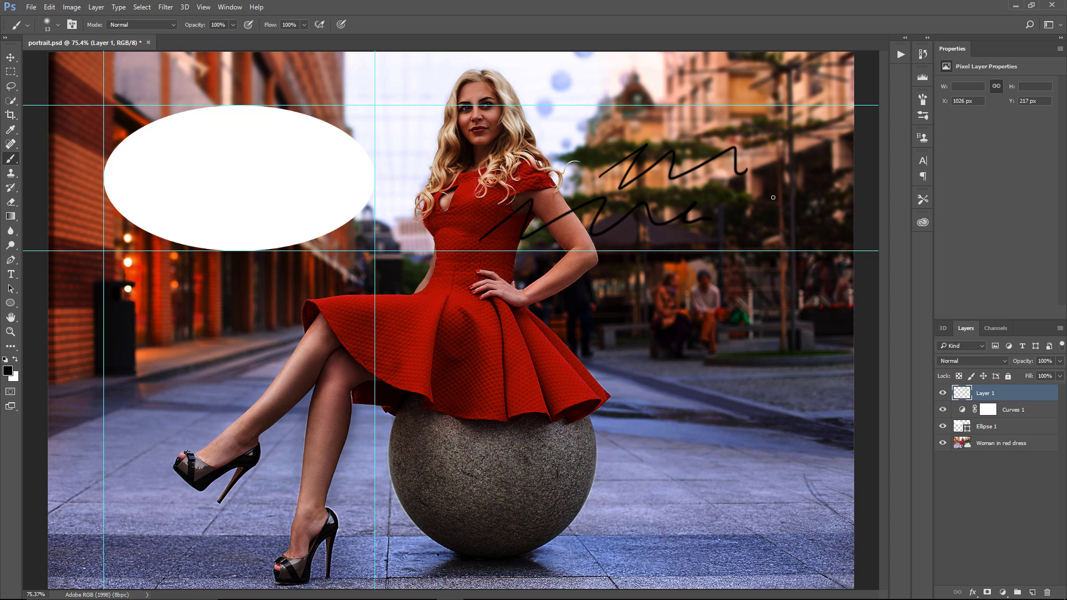
click(923, 99)
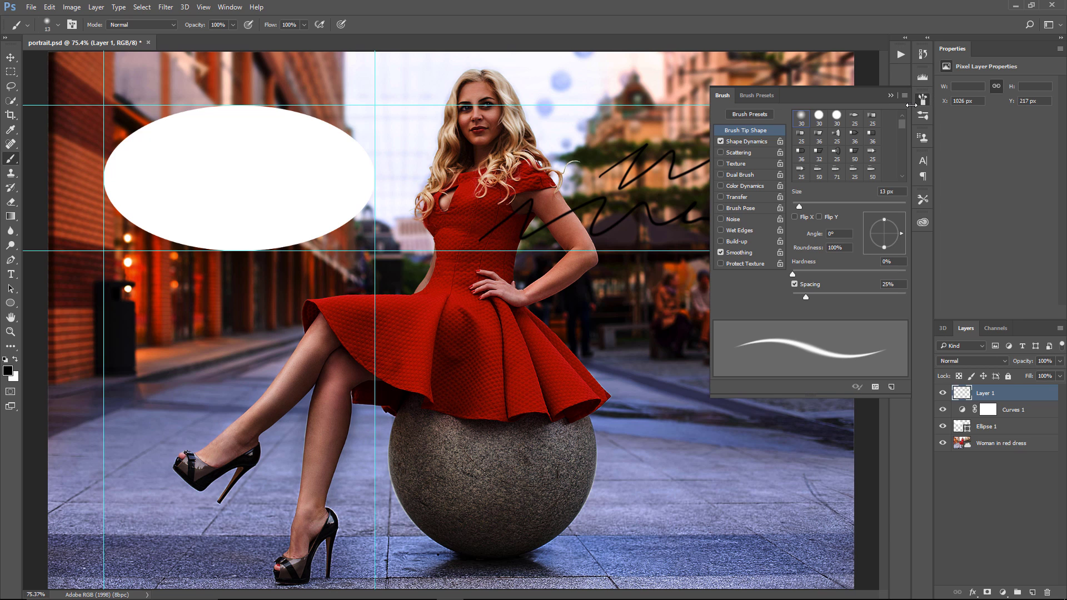
drag(581, 137, 507, 152)
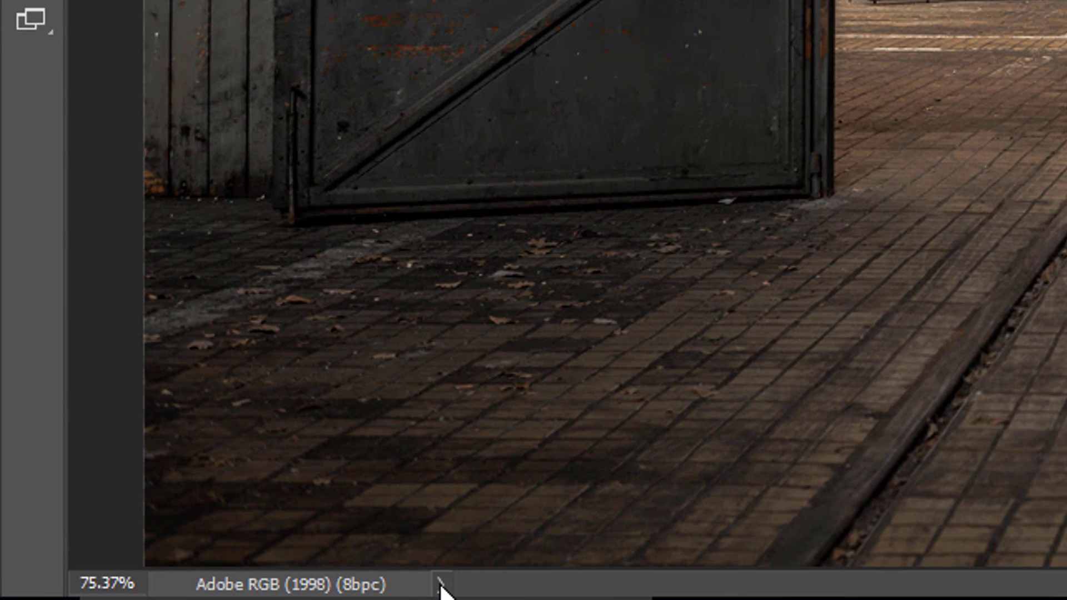
- Set the status bar readout to Efficiency, now showing 100%
click(442, 585)
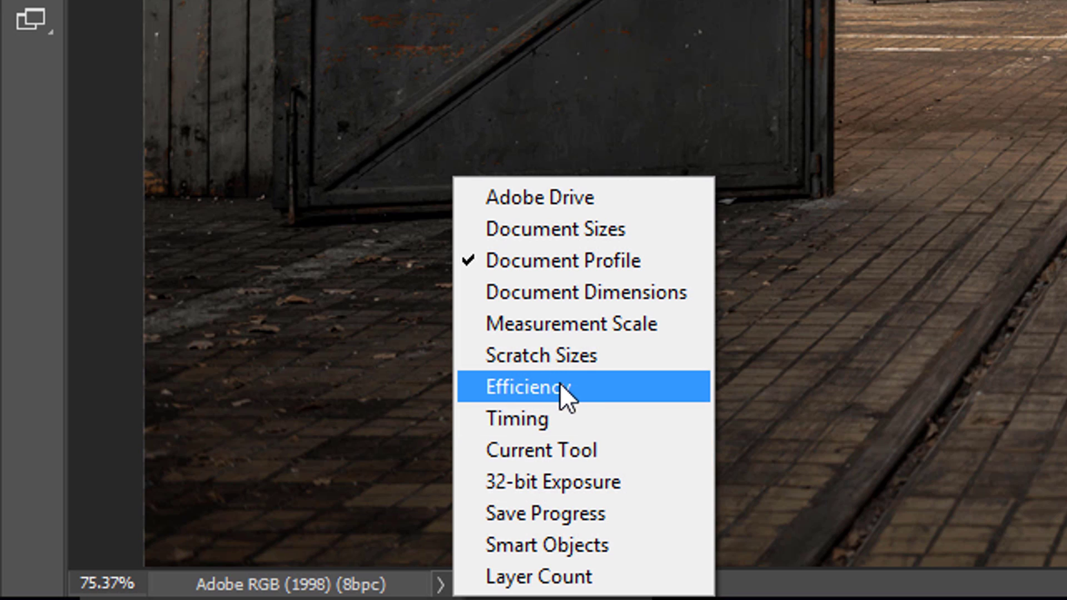
click(578, 395)
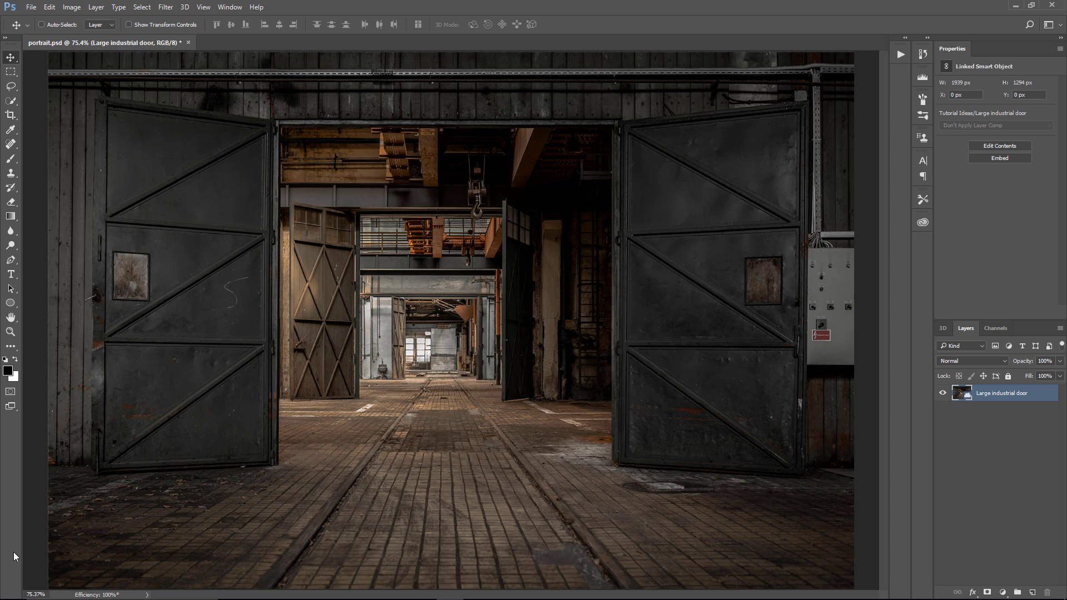
- In Performance preferences, raise Let Photoshop Use from 70% to 85% (50583 MB)
key(ctrl+k)
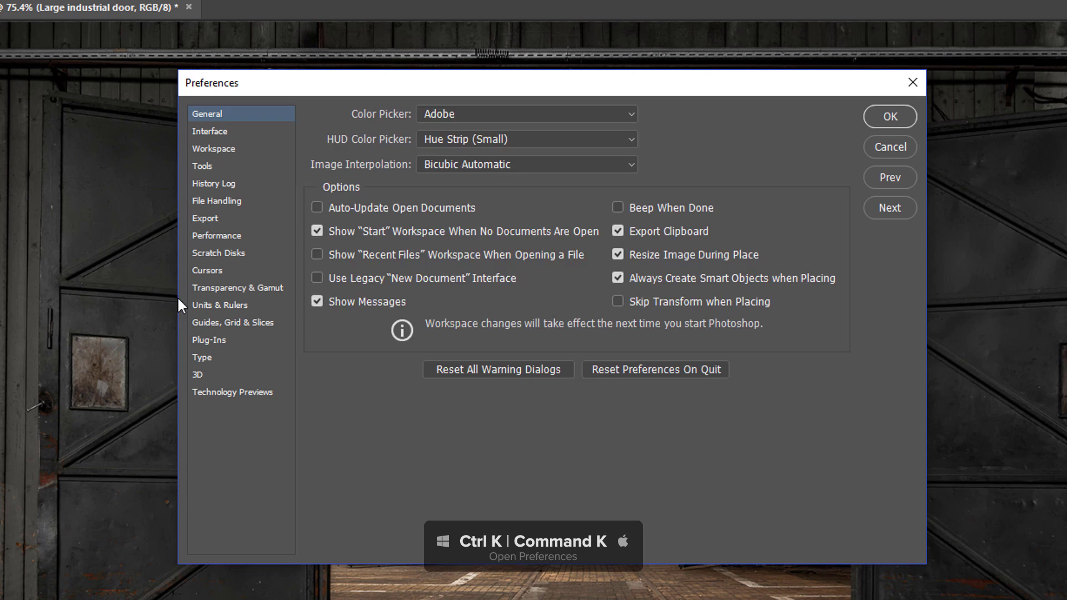
click(217, 235)
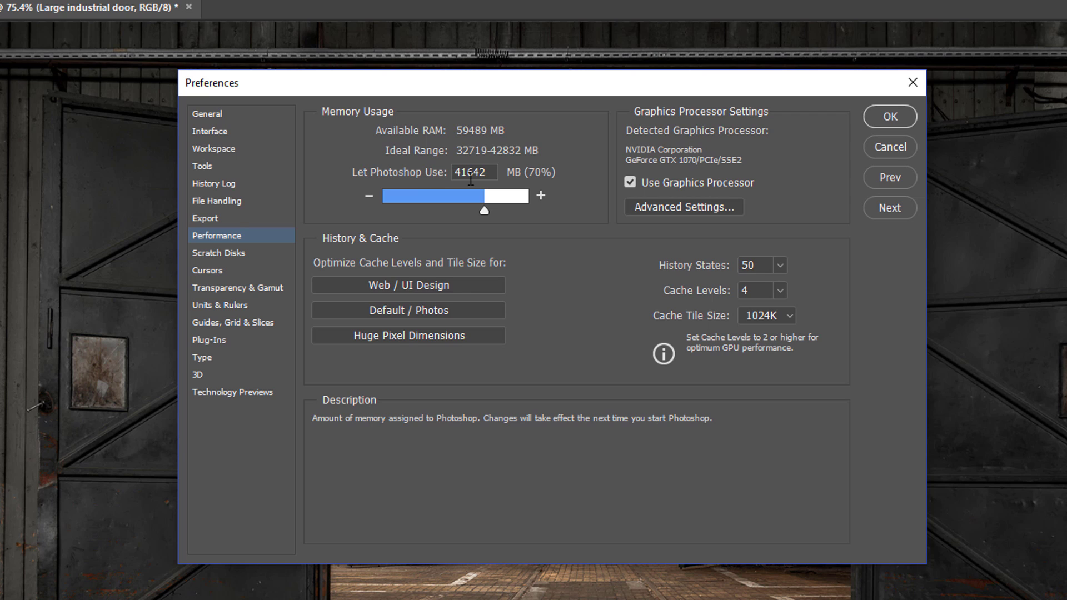
mouse_move(484, 211)
mouse_down()
mouse_move(541, 209)
mouse_move(506, 214)
mouse_up()
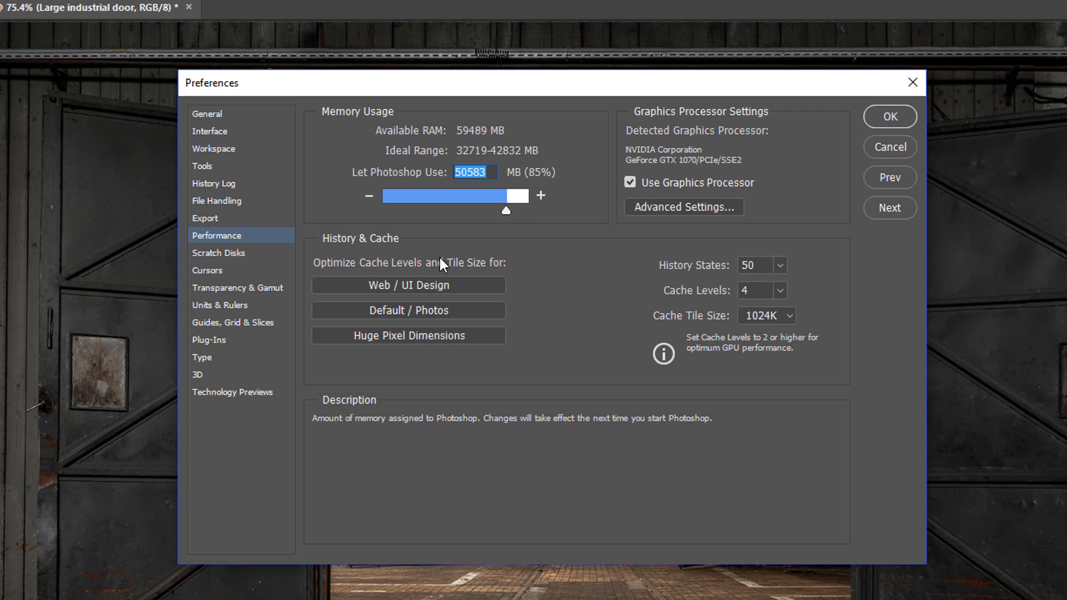